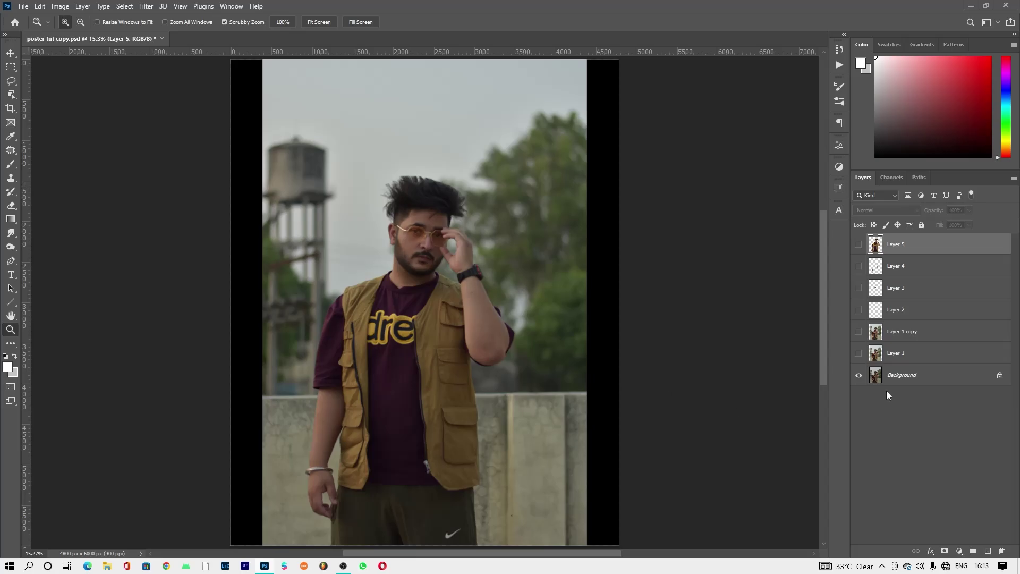
# Step: Toggle layer visibility to compare Layers 1 through 5 on the fitted canvas
pyautogui.click(858, 354)
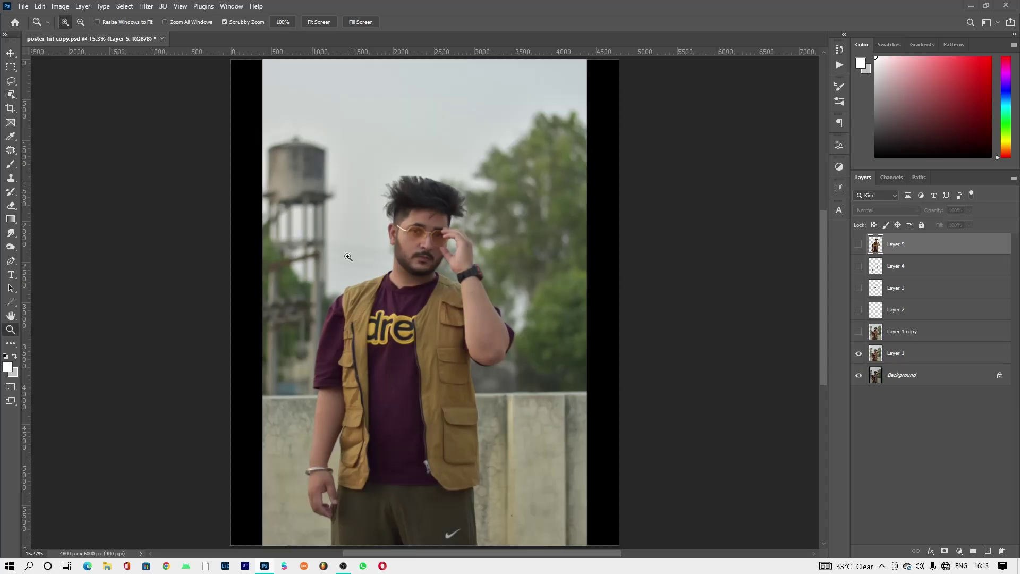
pyautogui.click(433, 251)
pyautogui.rightClick(462, 245)
pyautogui.click(497, 254)
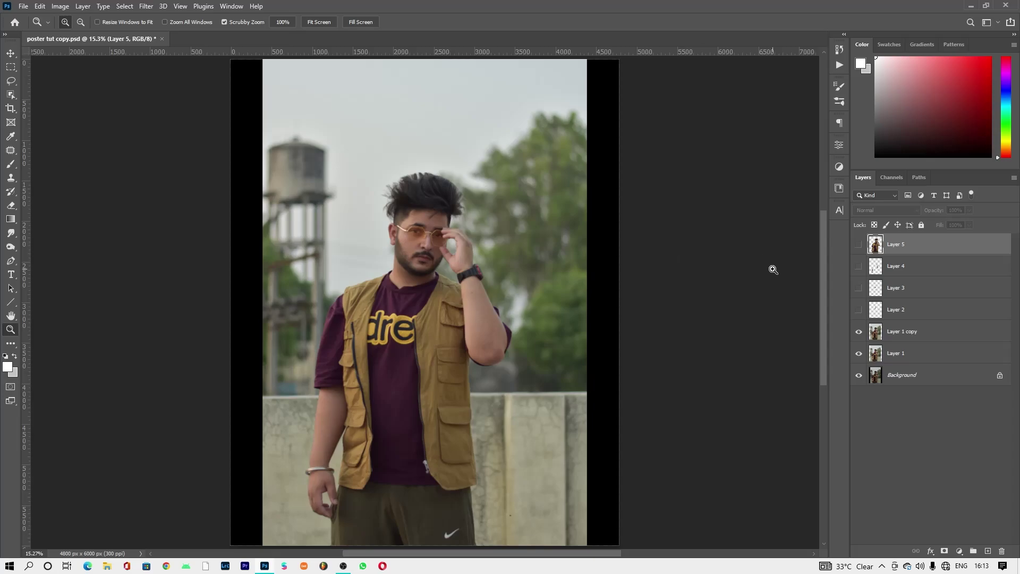
pyautogui.moveTo(859, 312); pyautogui.dragTo(859, 266)
pyautogui.click(859, 244)
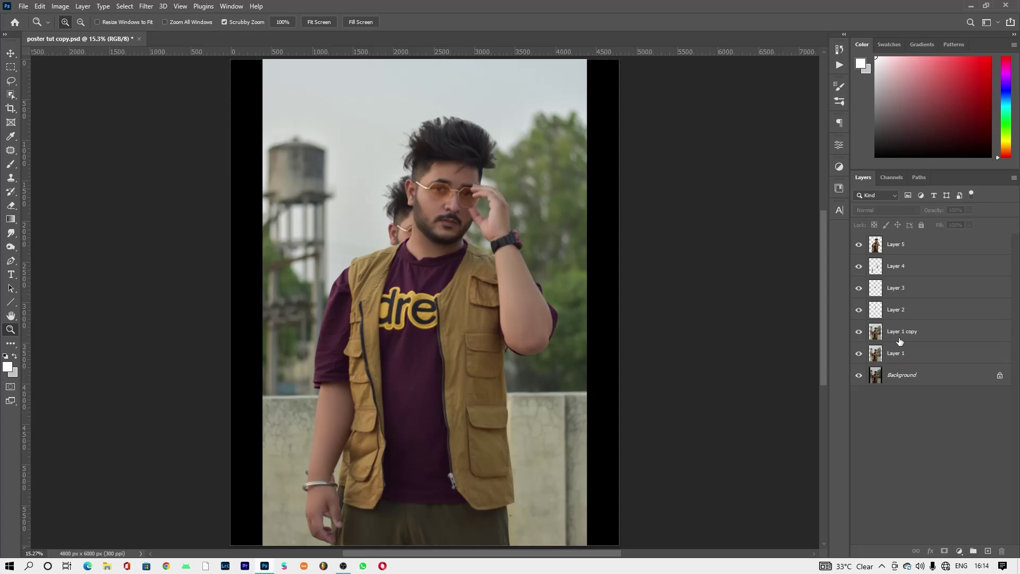
# Step: Group Layers 4 through 1 into Group 1 and hide the group
pyautogui.click(899, 277)
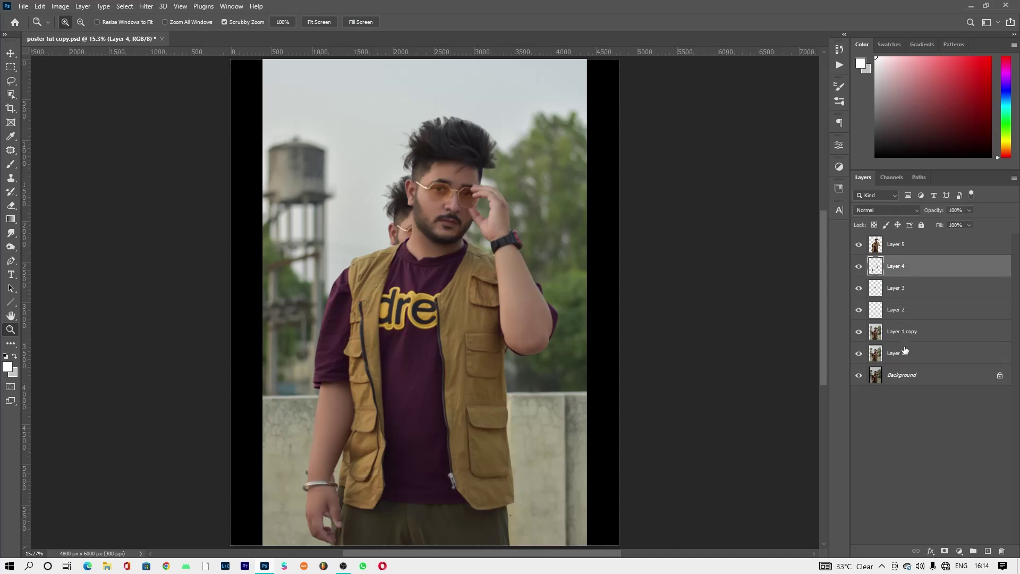
pyautogui.keyDown('shift'); pyautogui.click(908, 356); pyautogui.keyUp('shift')
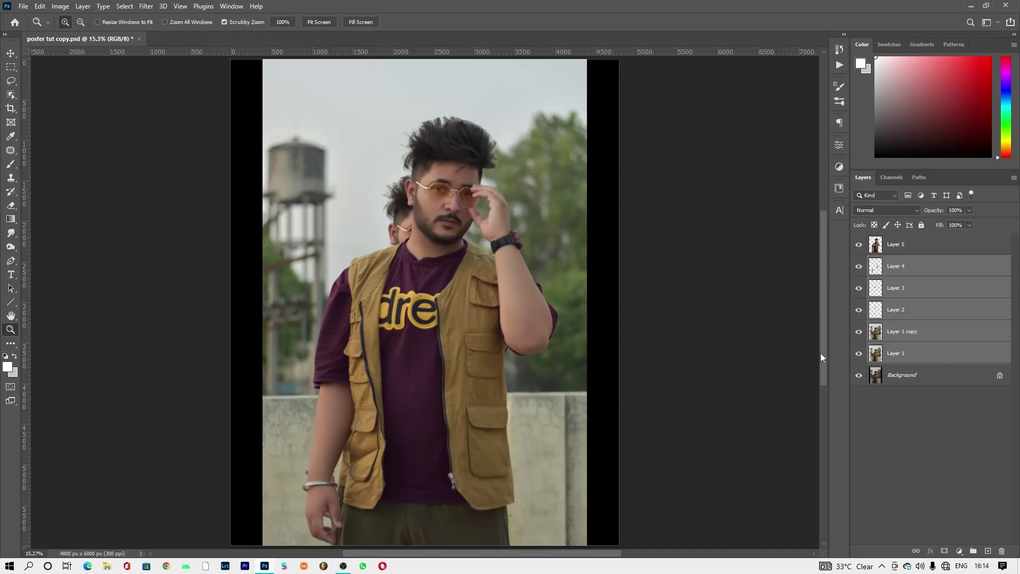
pyautogui.hotkey('ctrl', 'g')
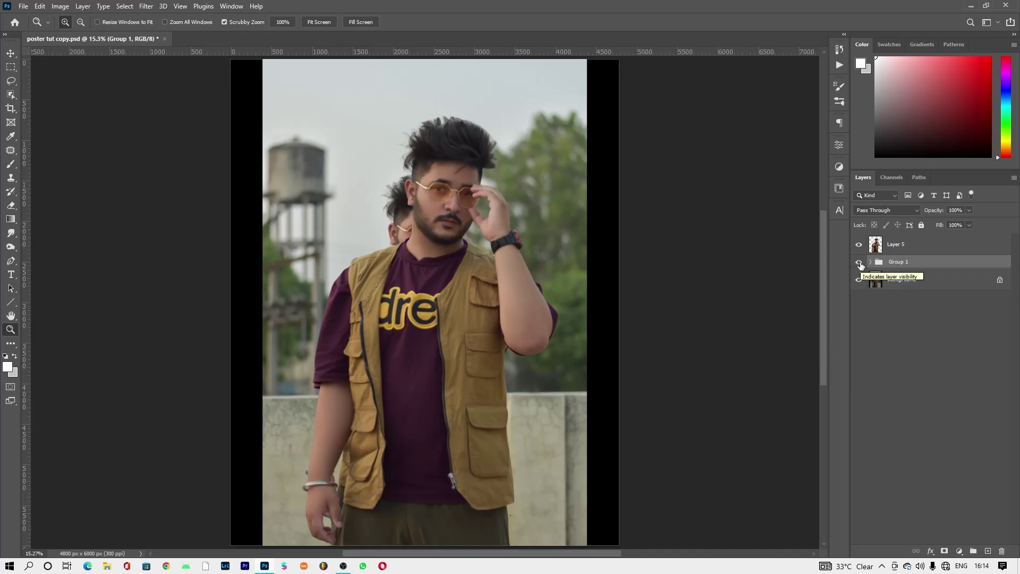
pyautogui.click(859, 262)
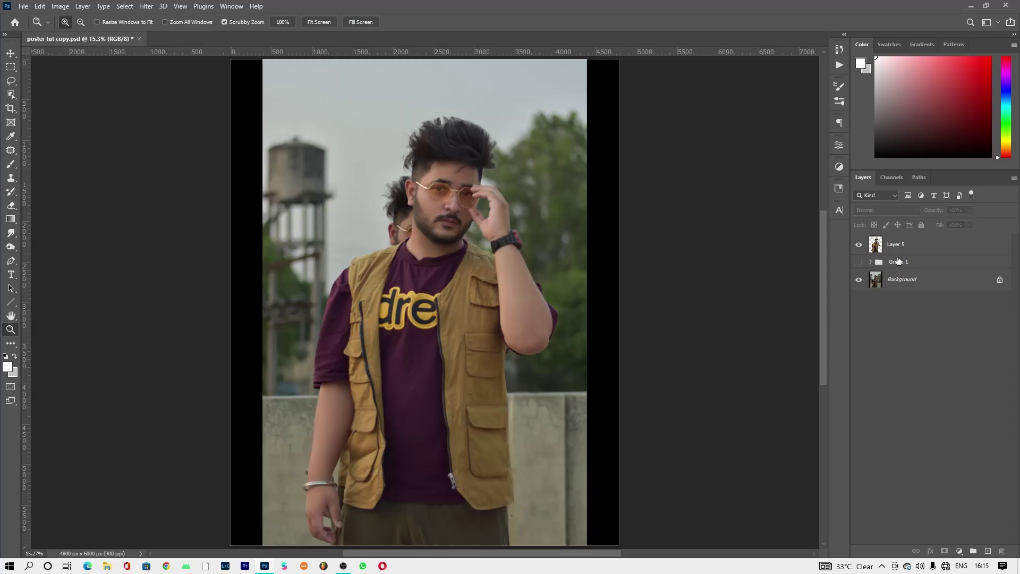
pyautogui.click(23, 6)
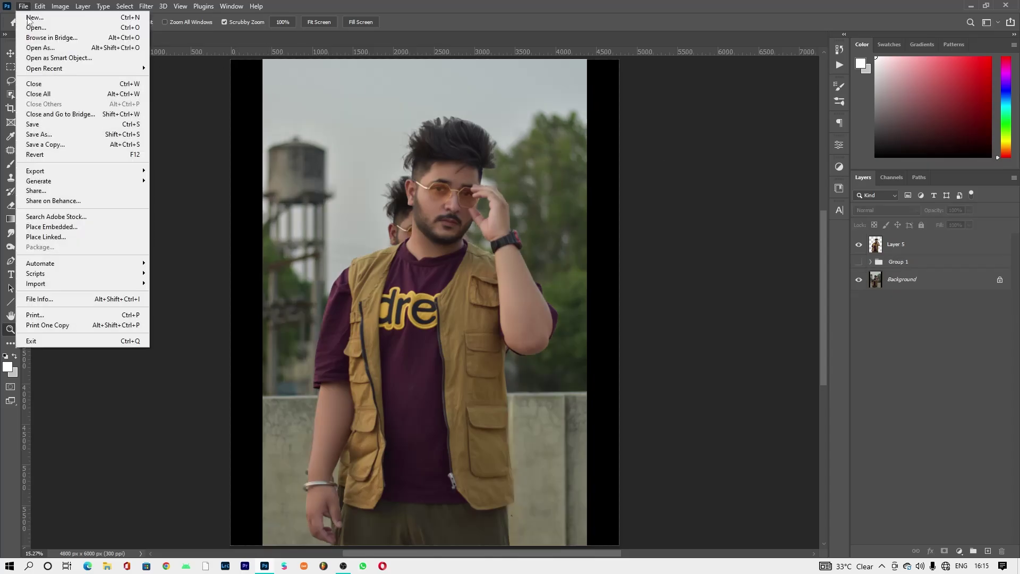
# Step: Embed the grunge texture, rotated and scaled to fill the canvas, beneath Layer 5
pyautogui.click(67, 226)
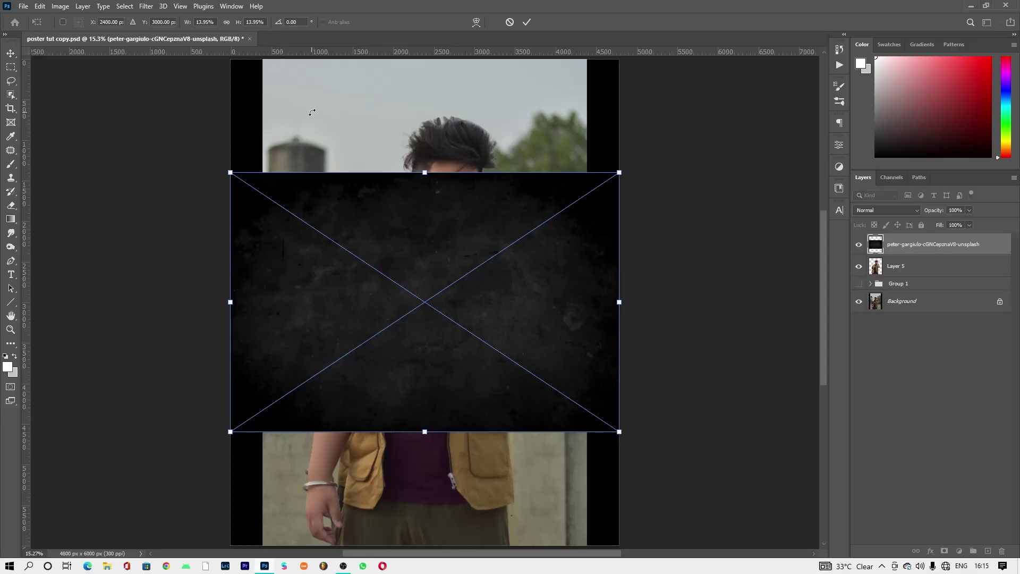
pyautogui.moveTo(393, 151); pyautogui.dragTo(605, 249)
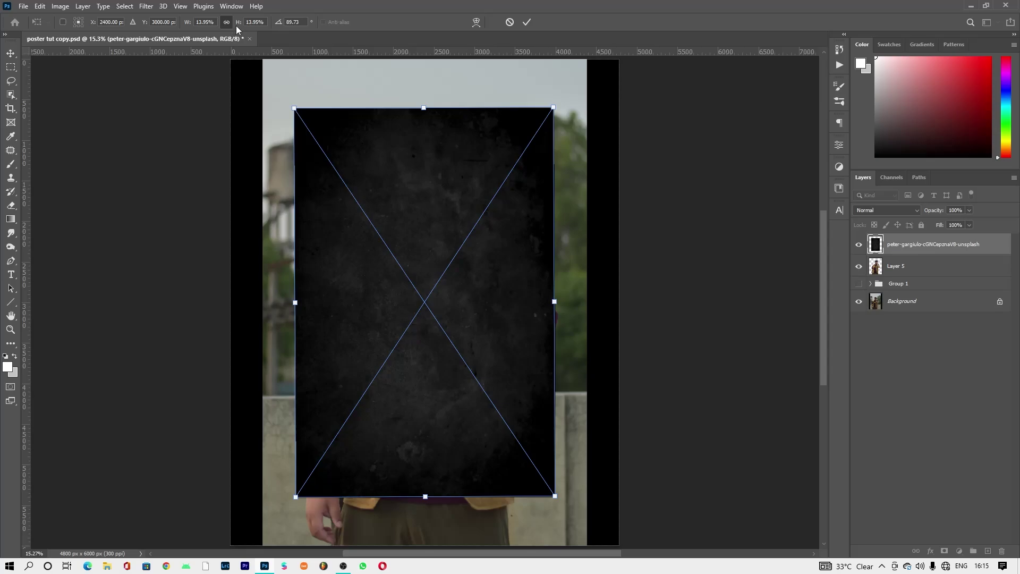
pyautogui.moveTo(236, 25); pyautogui.dragTo(239, 22)
pyautogui.press('Return')
pyautogui.press('z')
pyautogui.moveTo(903, 245); pyautogui.dragTo(907, 274)
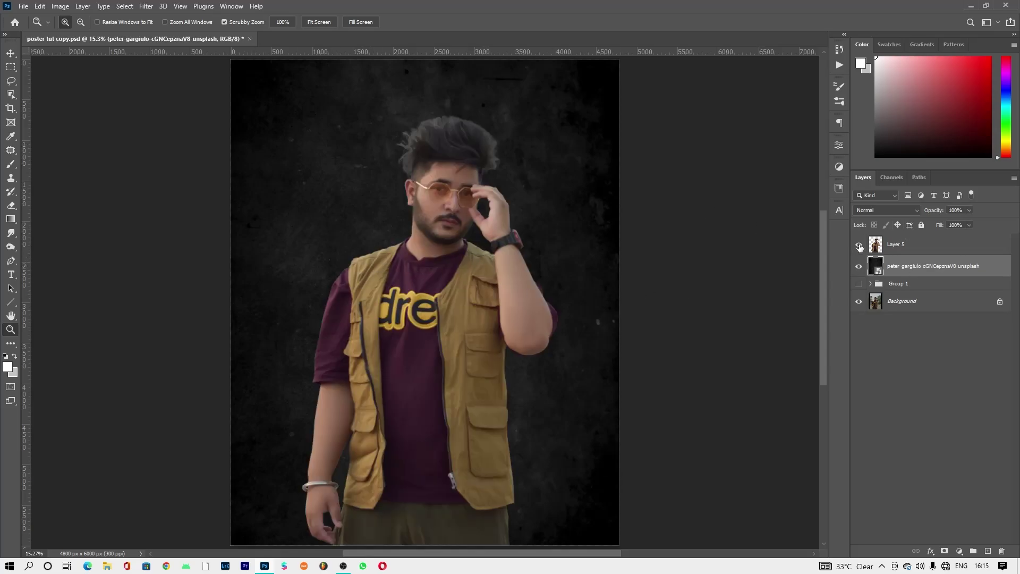
pyautogui.click(858, 245)
pyautogui.click(10, 275)
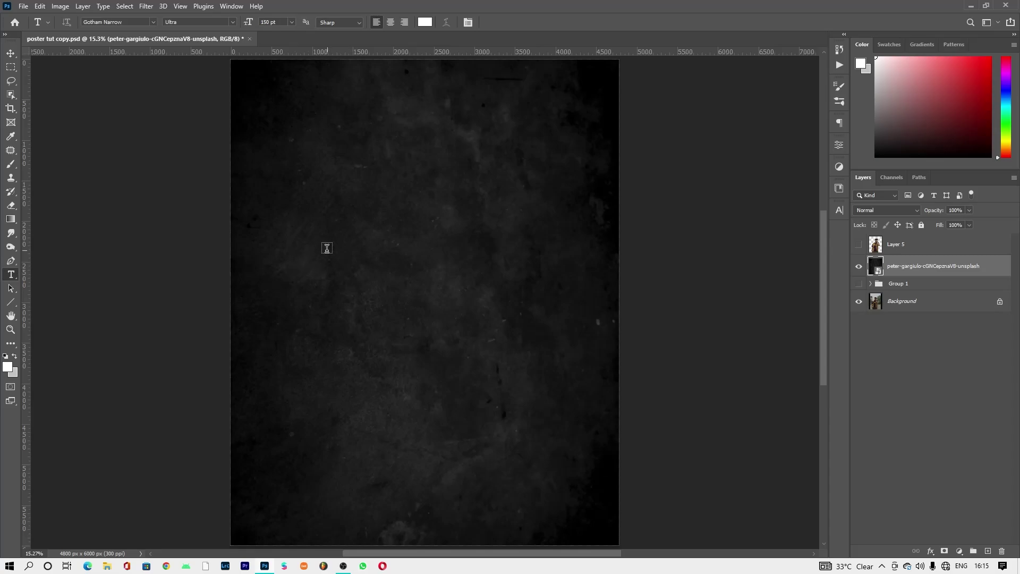
pyautogui.click(305, 245)
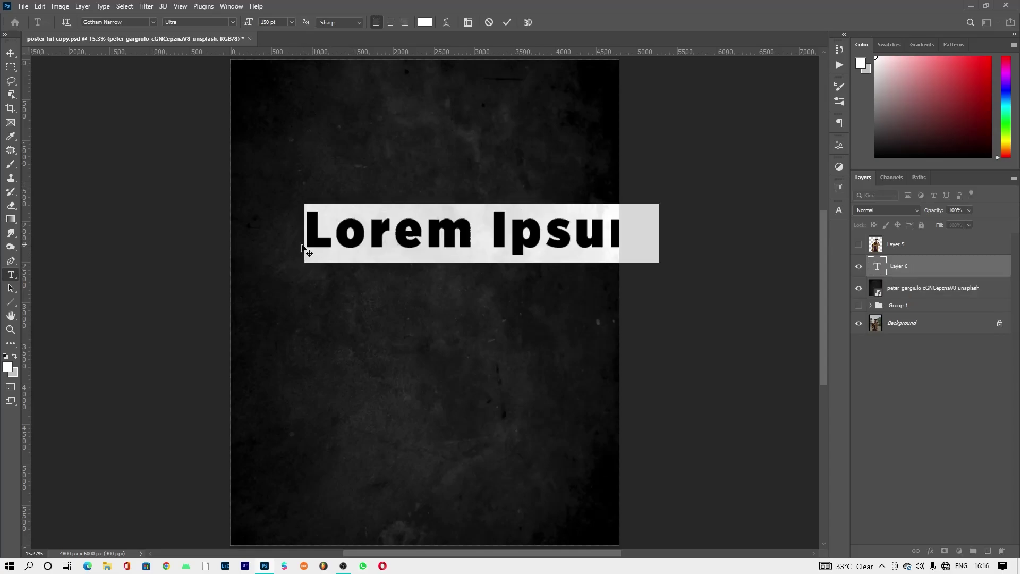
pyautogui.write('SUKH ')
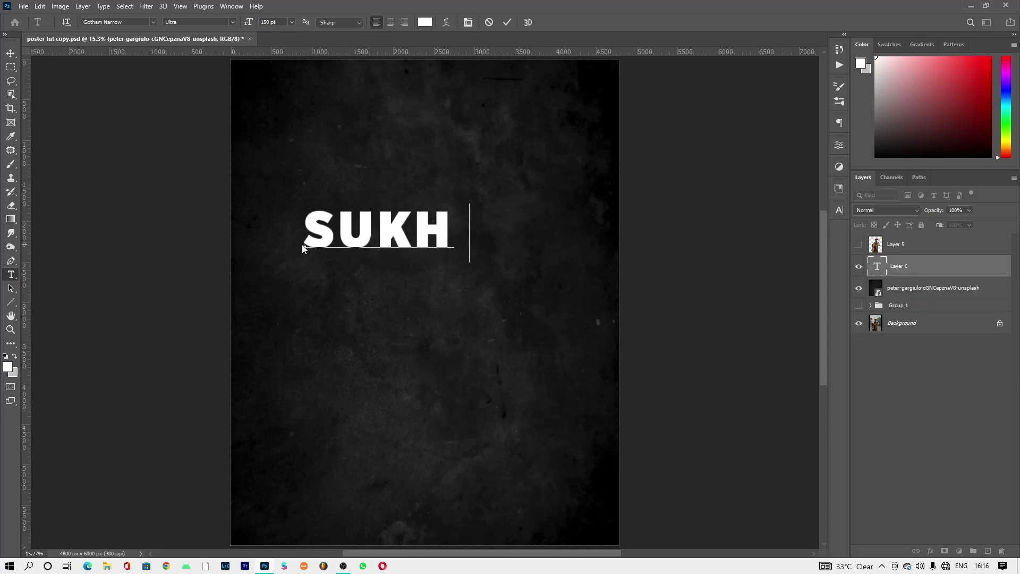
pyautogui.write('DHIMAN')
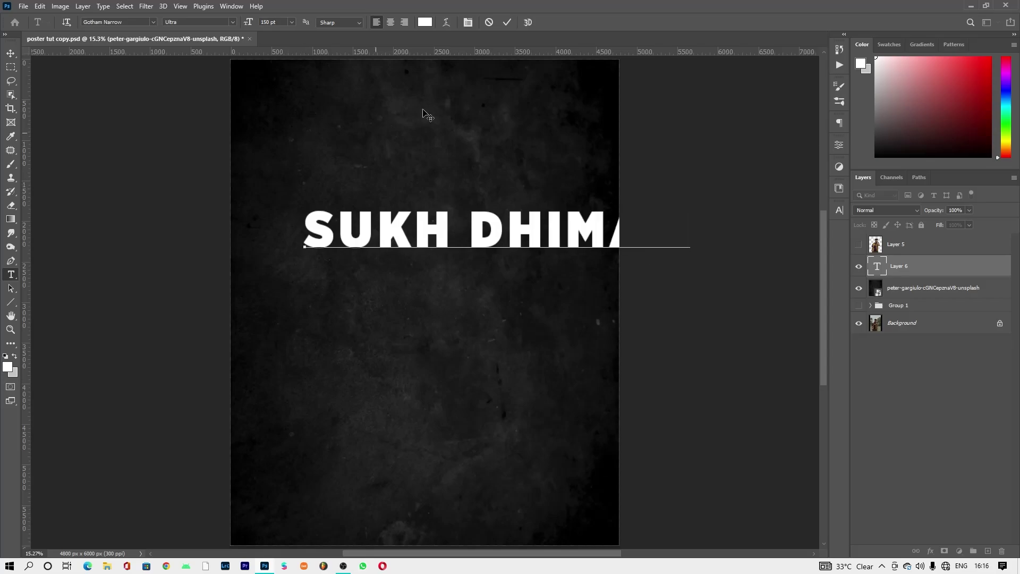
pyautogui.click(511, 25)
pyautogui.press('v')
pyautogui.moveTo(430, 228); pyautogui.dragTo(371, 237)
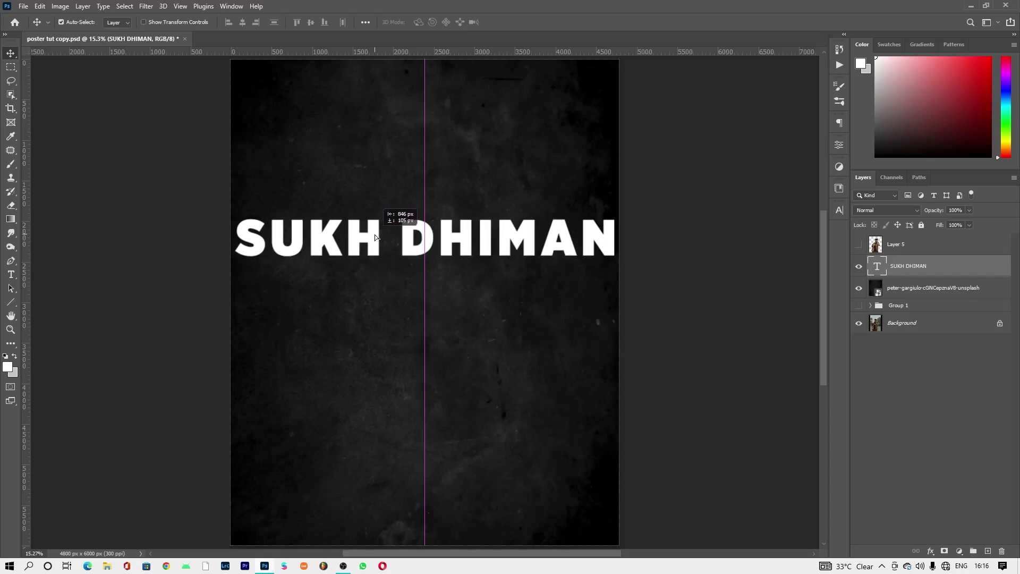
pyautogui.click(859, 245)
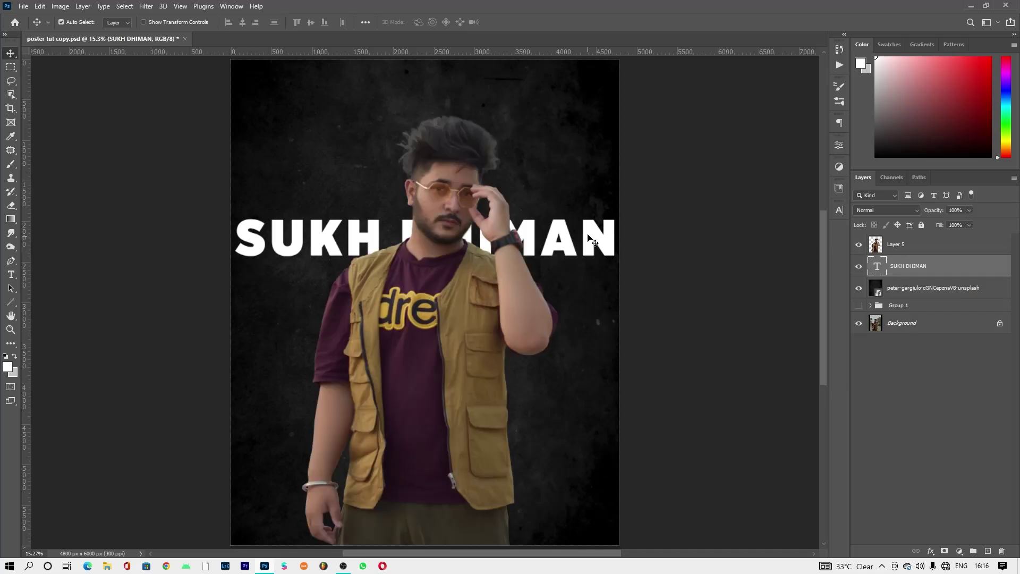
# Step: Raise the SUKH DHIMAN text and duplicate it into four aligned rows
pyautogui.moveTo(588, 238); pyautogui.dragTo(589, 189)
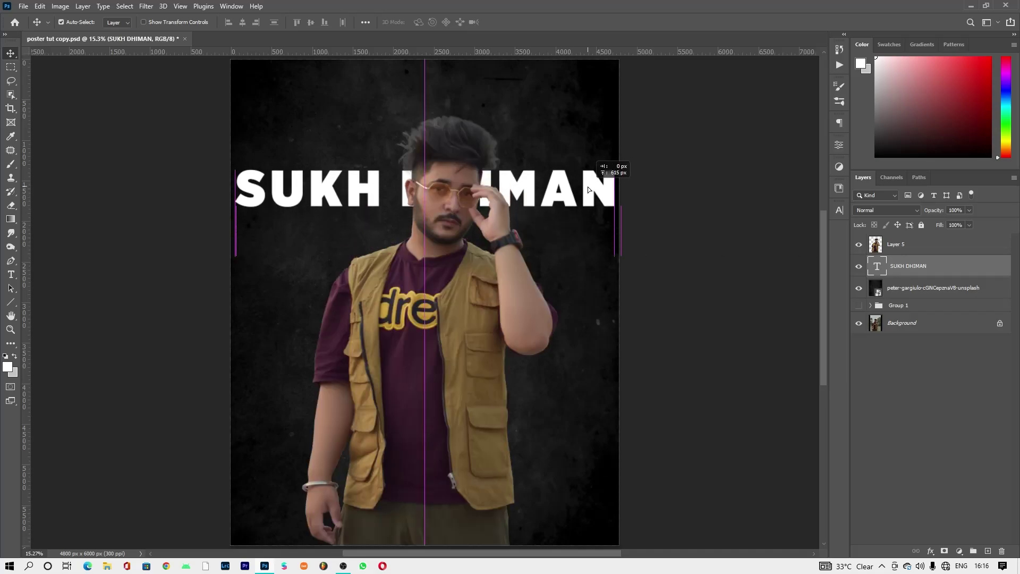
pyautogui.click(858, 245)
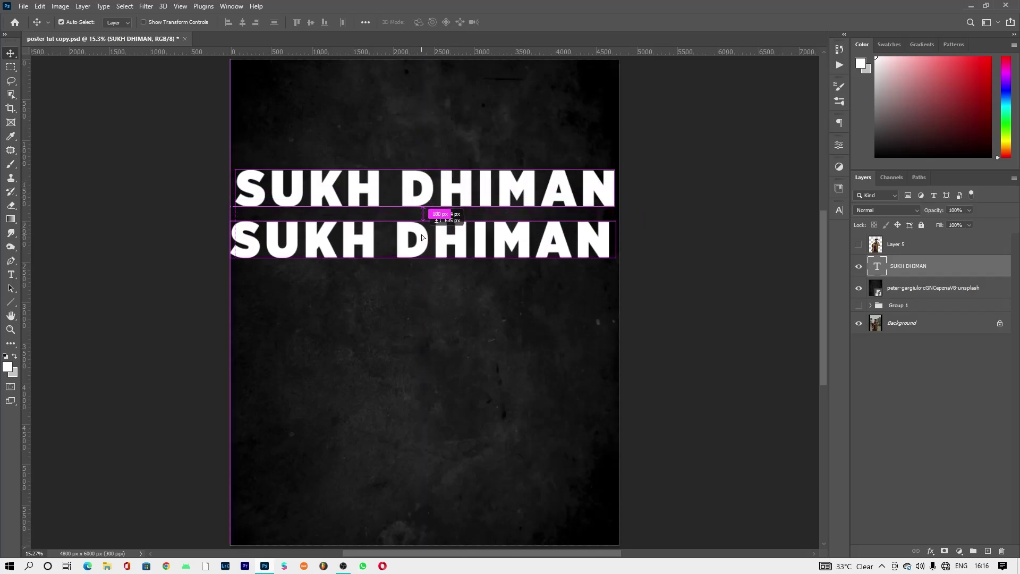
pyautogui.moveTo(426, 185); pyautogui.dragTo(425, 340)
pyautogui.click(430, 239)
pyautogui.moveTo(430, 239); pyautogui.dragTo(455, 216)
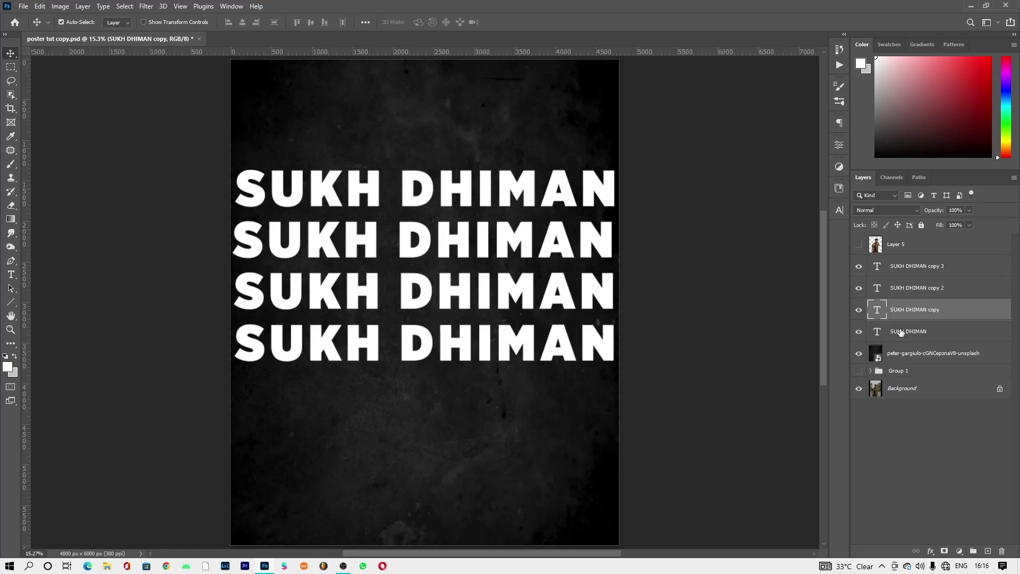
pyautogui.click(920, 270)
pyautogui.keyDown('shift'); pyautogui.click(912, 332); pyautogui.keyUp('shift')
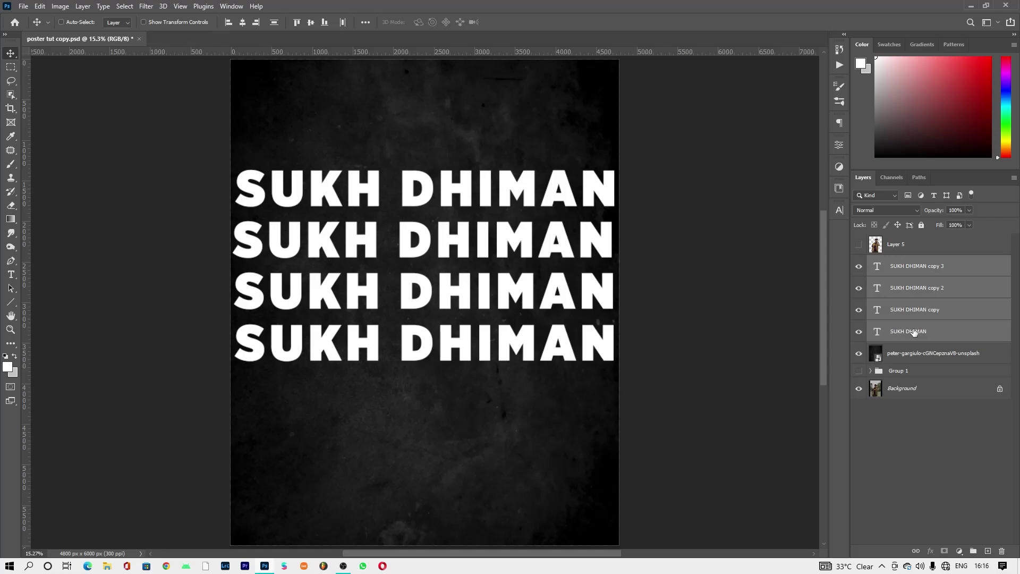
pyautogui.hotkey('ctrl', 'g')
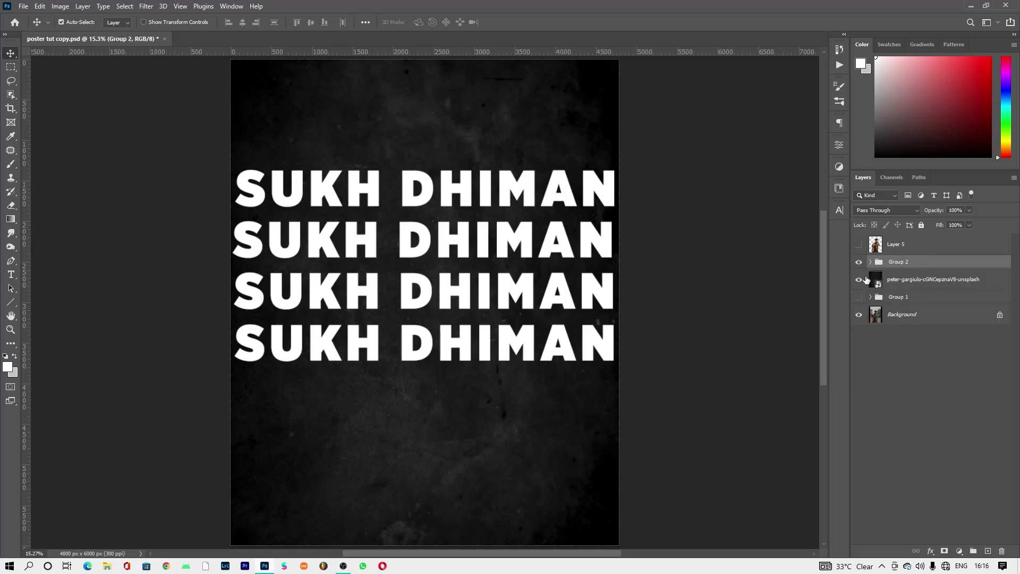
pyautogui.click(945, 551)
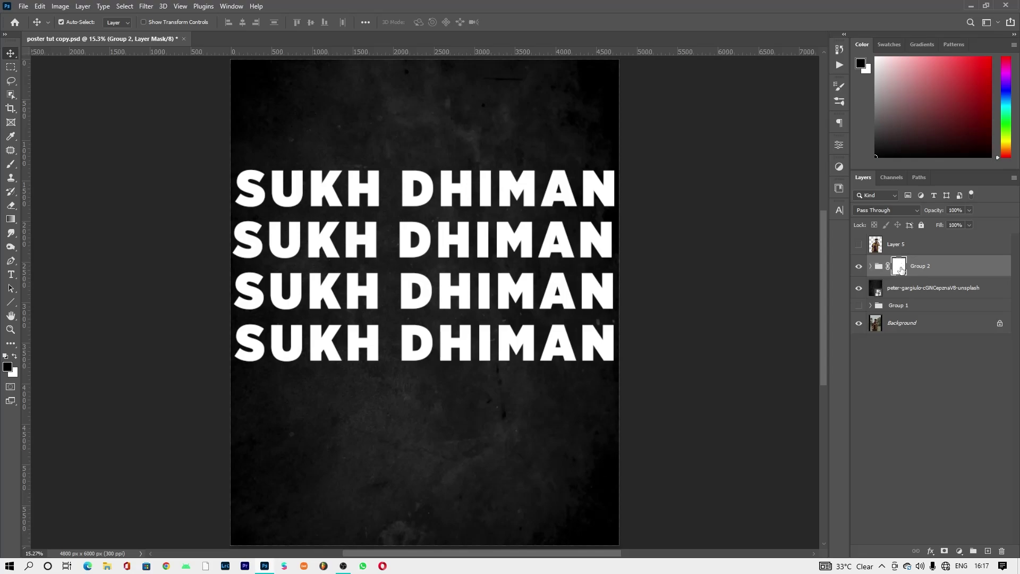
# Step: Draw a vertical gradient on Group 2's mask so the text rows fade downward
pyautogui.click(14, 219)
pyautogui.click(51, 227)
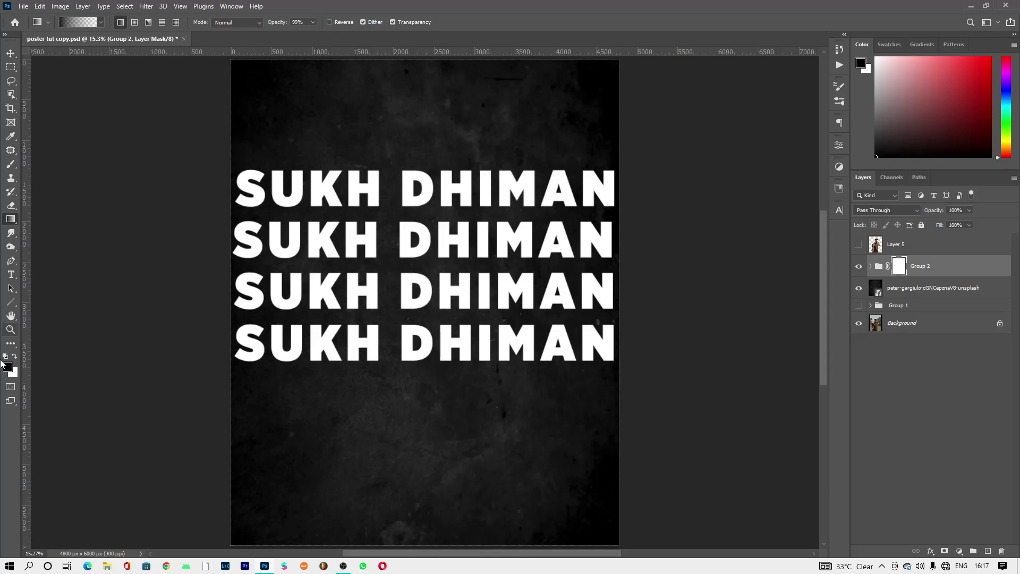
pyautogui.moveTo(435, 427); pyautogui.dragTo(439, 106)
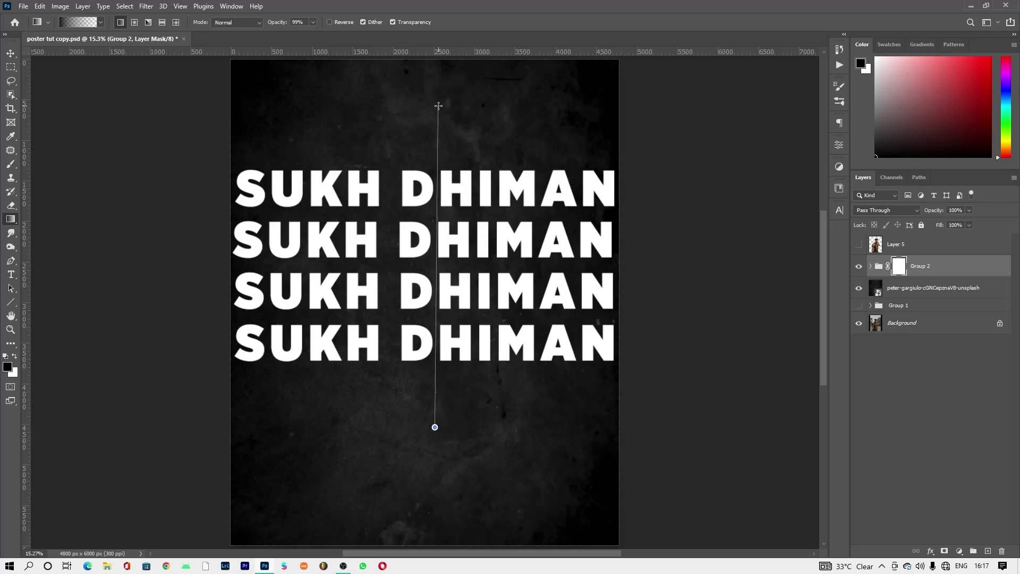
pyautogui.moveTo(438, 106); pyautogui.dragTo(439, 105)
pyautogui.moveTo(437, 365); pyautogui.dragTo(437, 357)
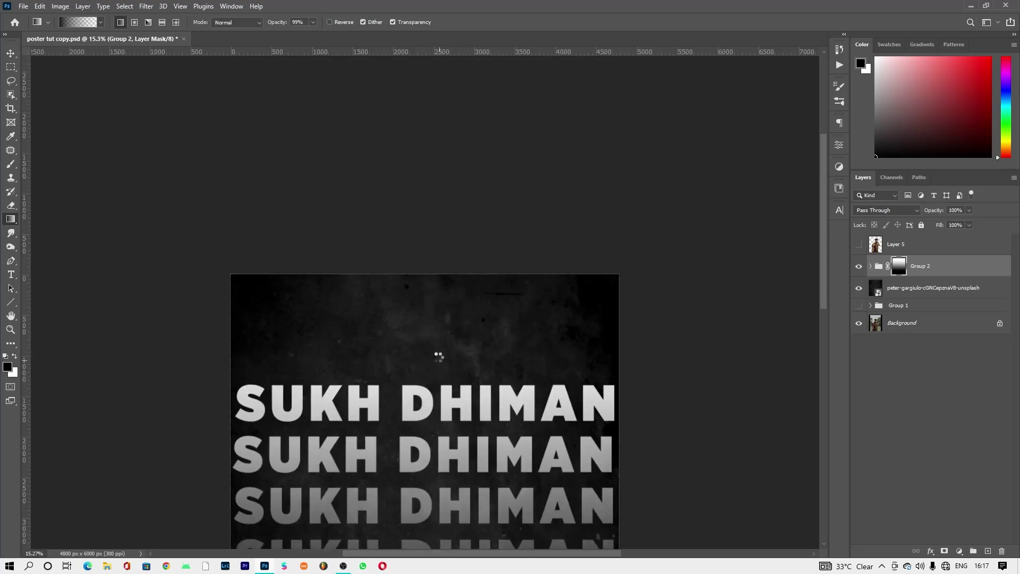
pyautogui.scroll(-5, 438, 353)
pyautogui.press('z')
pyautogui.rightClick(477, 264)
pyautogui.click(486, 267)
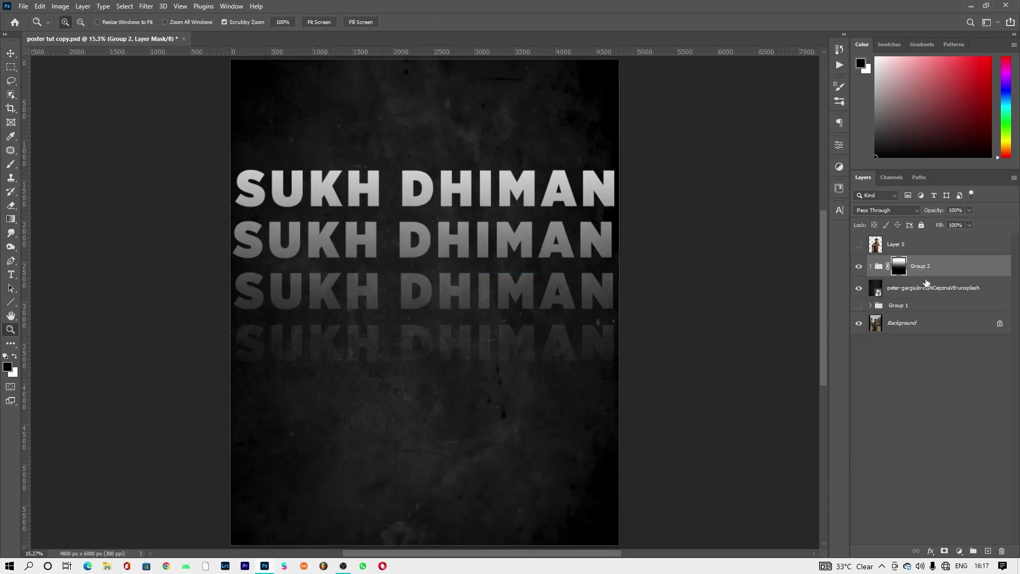
pyautogui.click(879, 270)
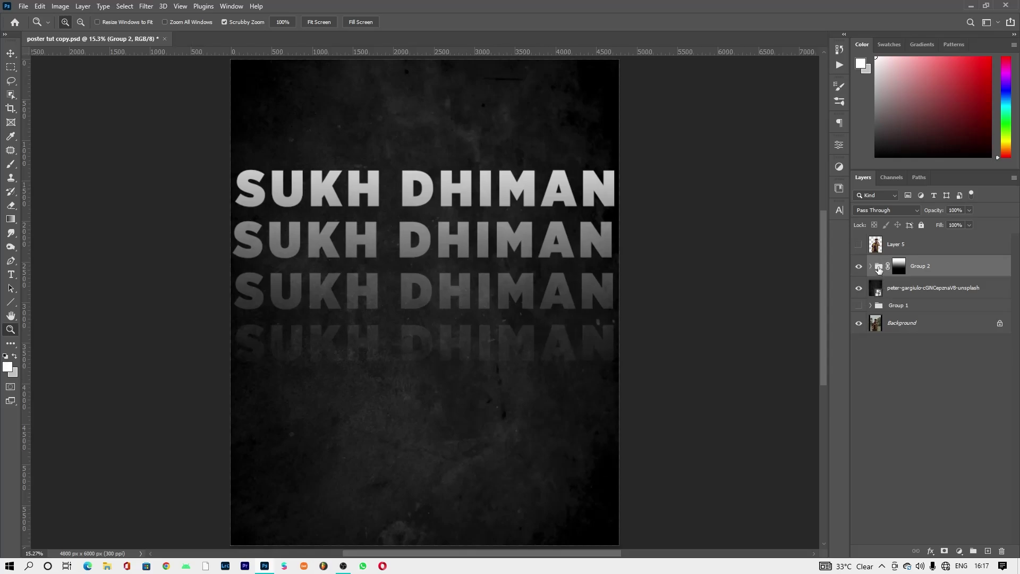
# Step: Split Group 2's Underlying Layer Blend If slider so grunge texture shows through letters
pyautogui.rightClick(879, 270)
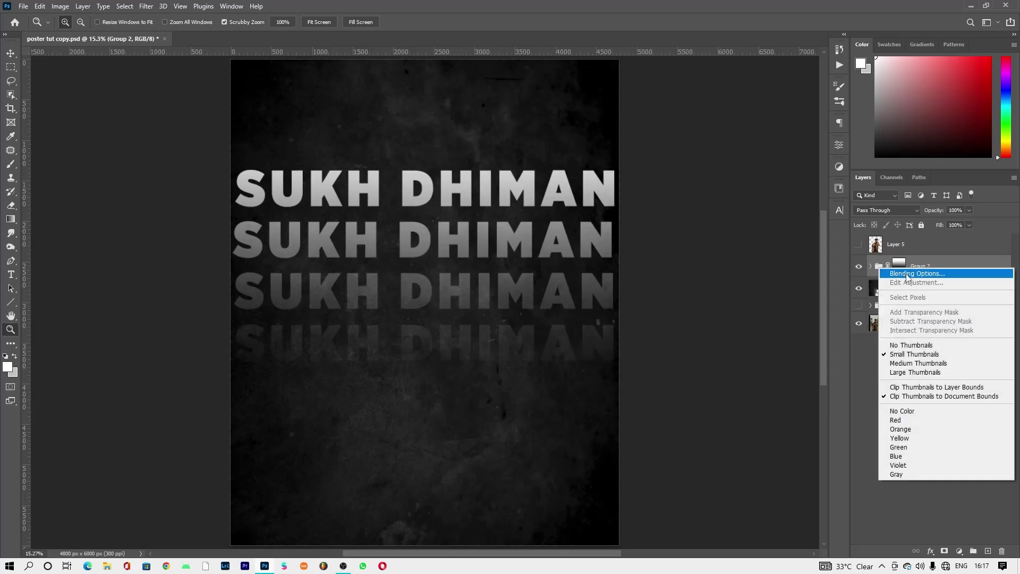
pyautogui.click(907, 274)
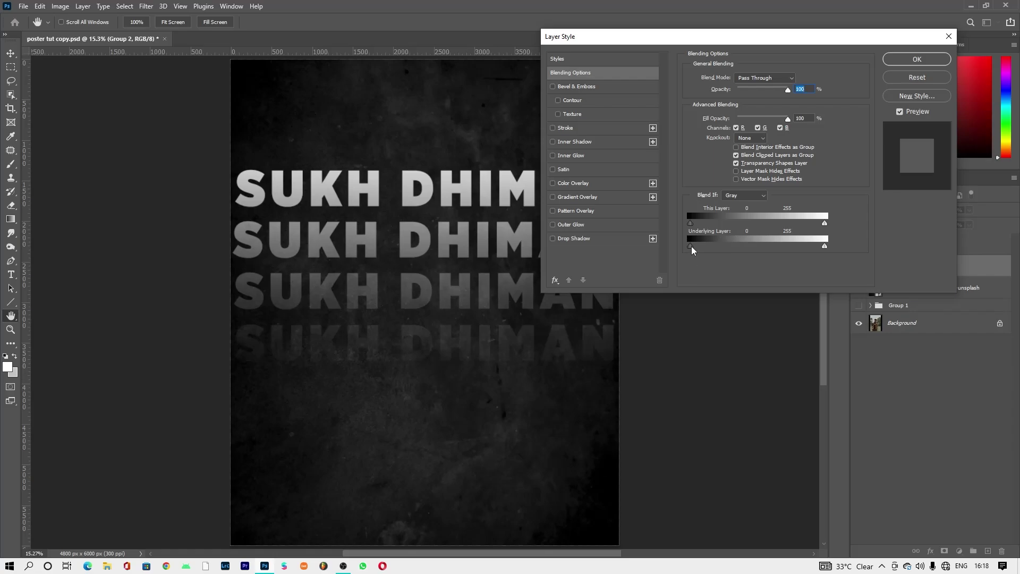
pyautogui.moveTo(690, 247); pyautogui.dragTo(718, 246)
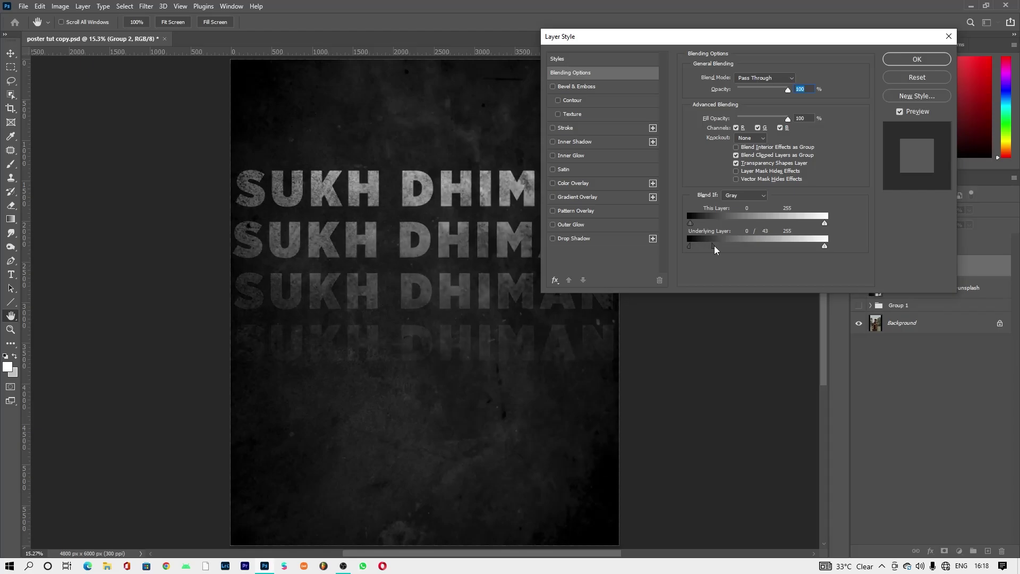
pyautogui.moveTo(718, 247); pyautogui.dragTo(721, 247)
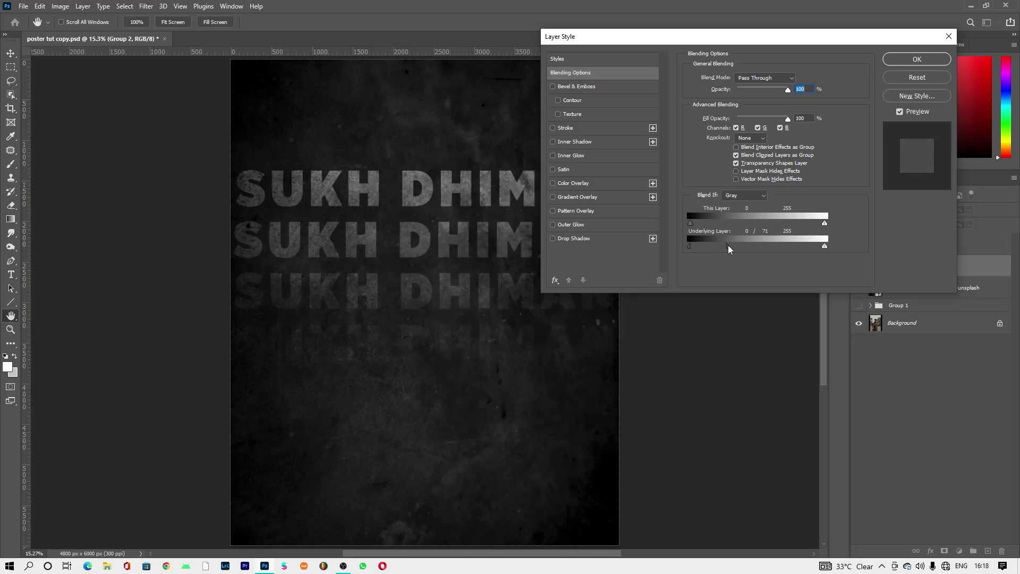
pyautogui.moveTo(722, 246); pyautogui.dragTo(698, 248)
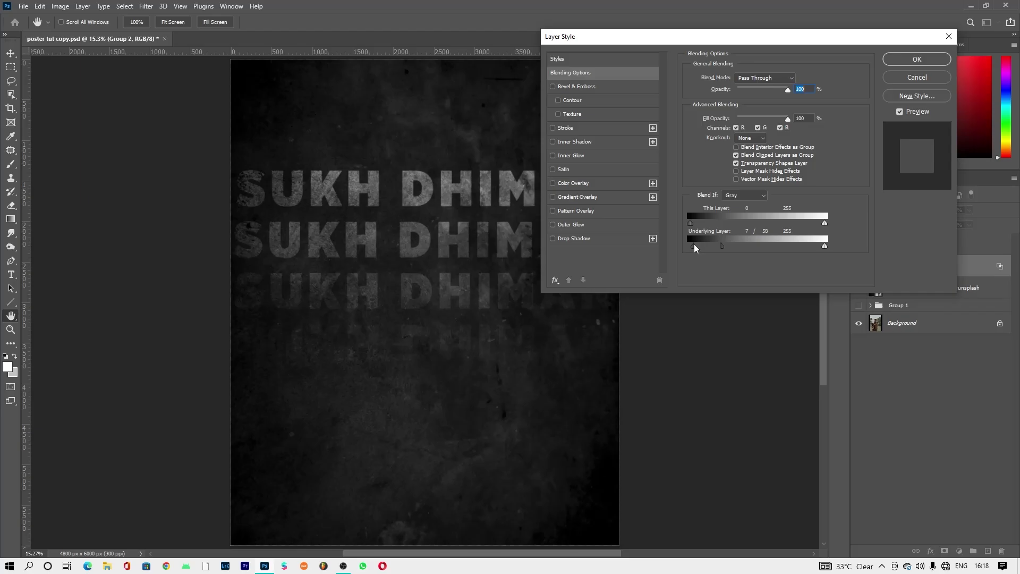
pyautogui.click(896, 64)
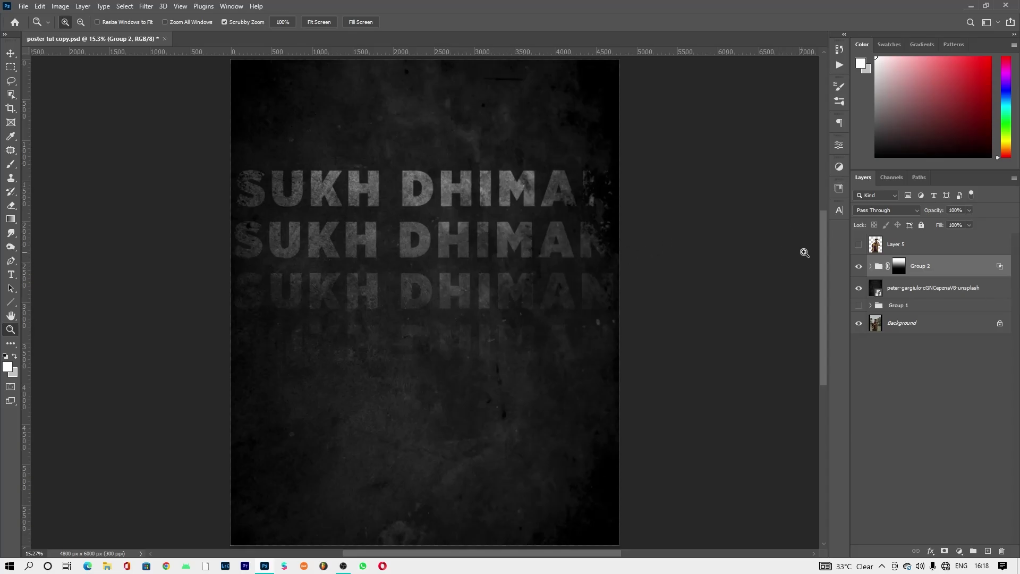
# Step: Show Layer 5's portrait cutout and make it the active layer
pyautogui.click(858, 244)
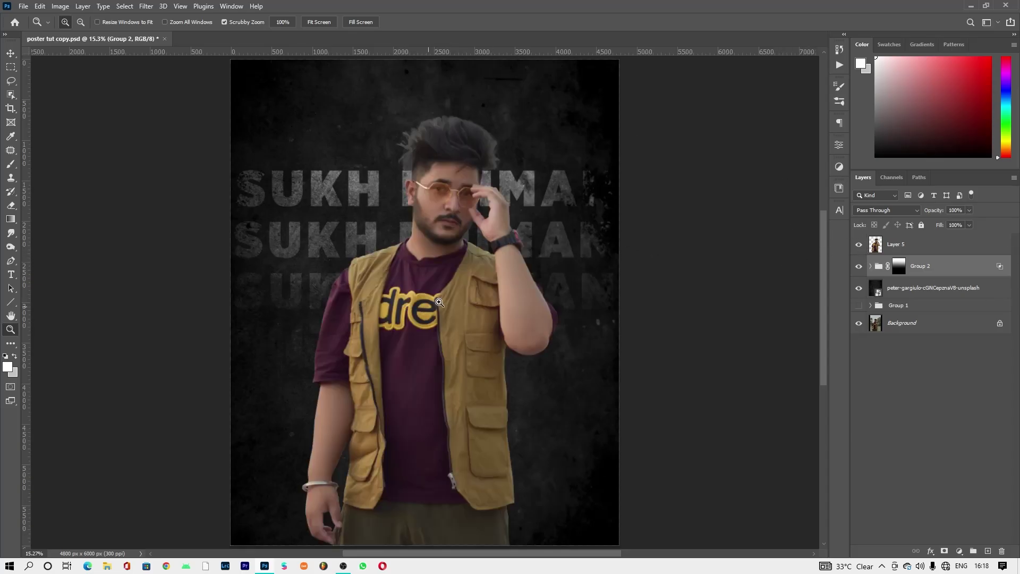
pyautogui.scroll(-1, 447, 295)
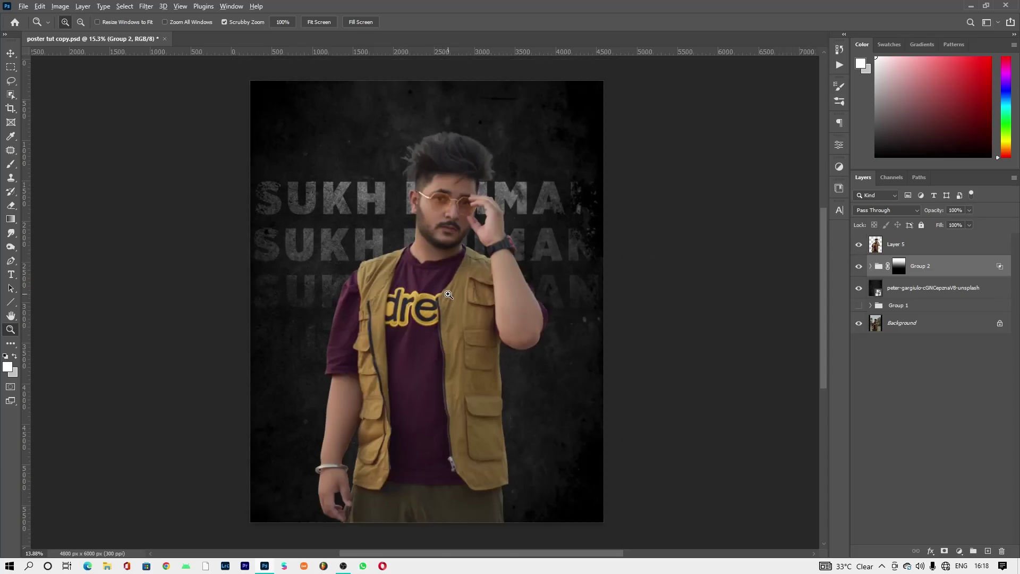
pyautogui.click(905, 246)
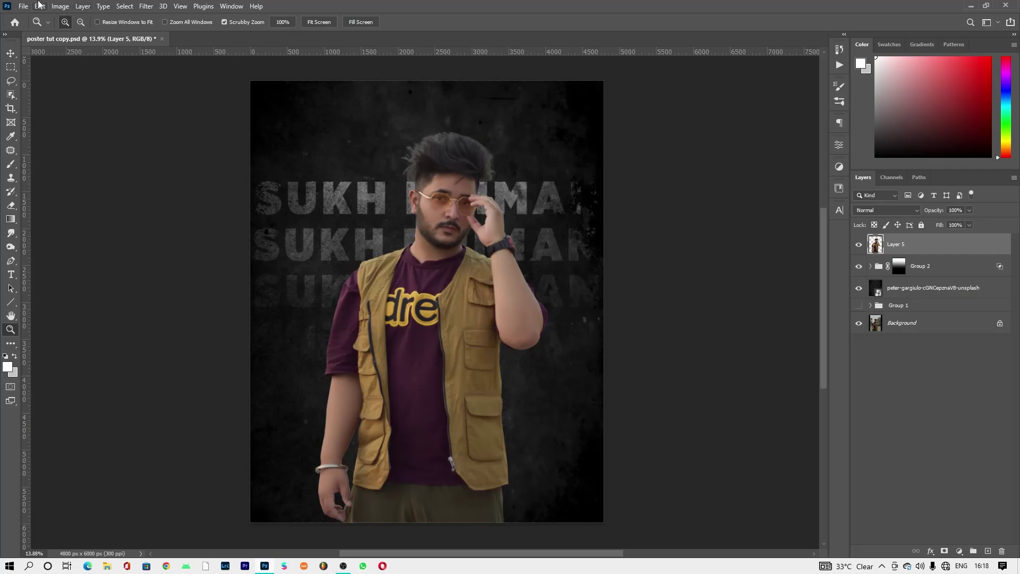
pyautogui.click(145, 6)
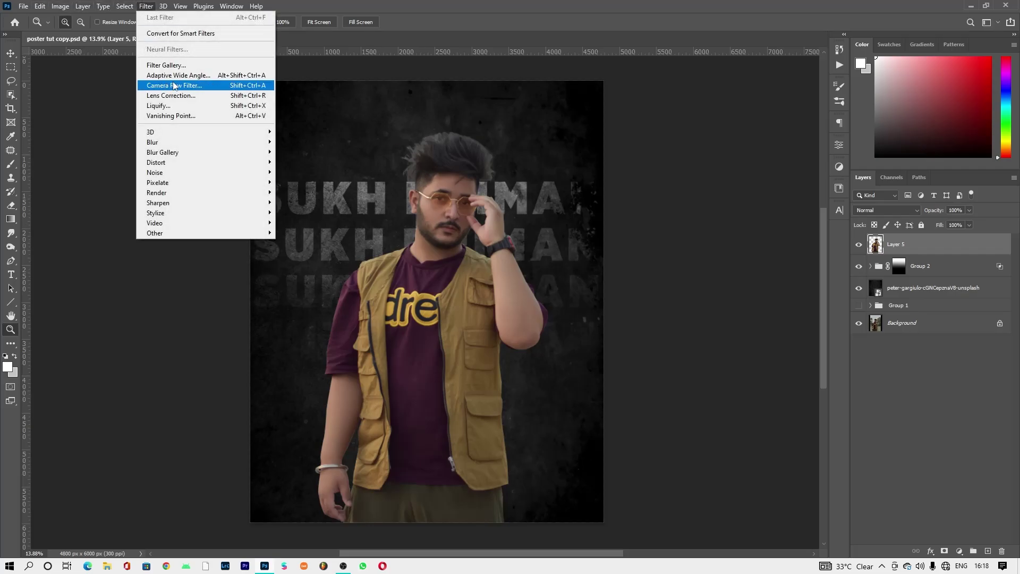
# Step: Convert Layer 5 to a smart object; apply Camera Raw with Vibrance -100 and higher contrast
pyautogui.rightClick(961, 244)
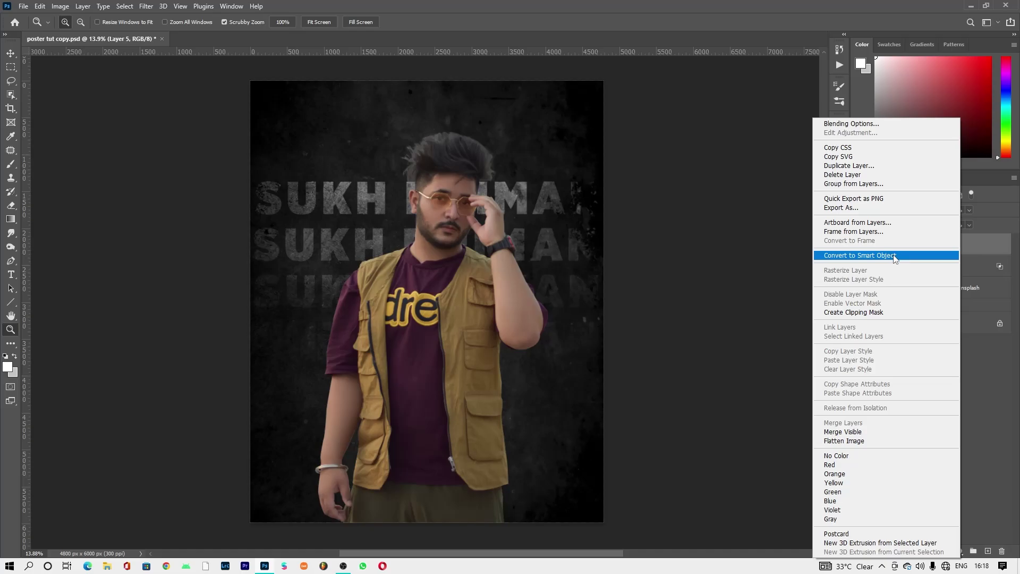
pyautogui.click(894, 256)
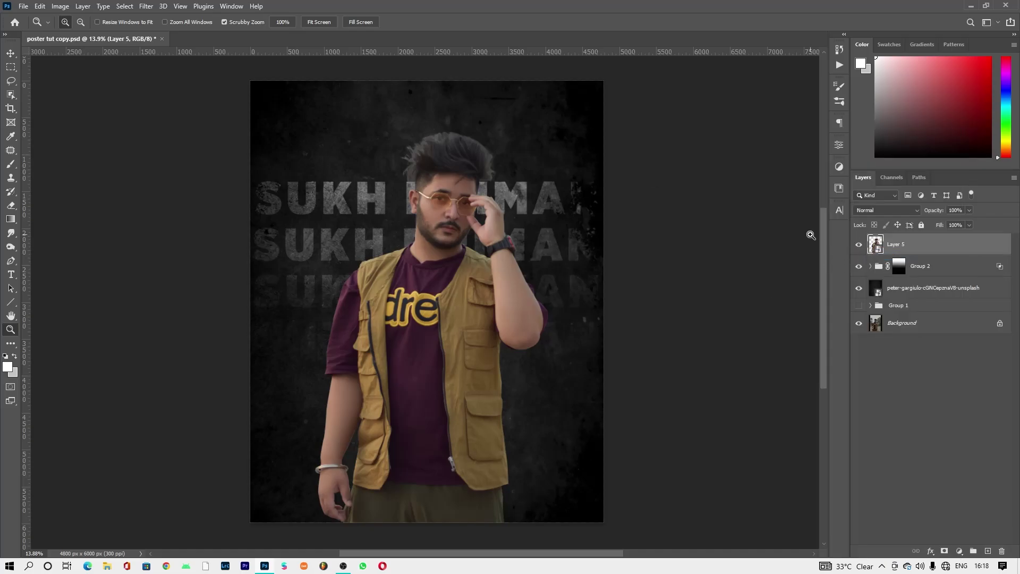
pyautogui.click(146, 6)
pyautogui.click(218, 85)
pyautogui.moveTo(849, 412); pyautogui.dragTo(792, 413)
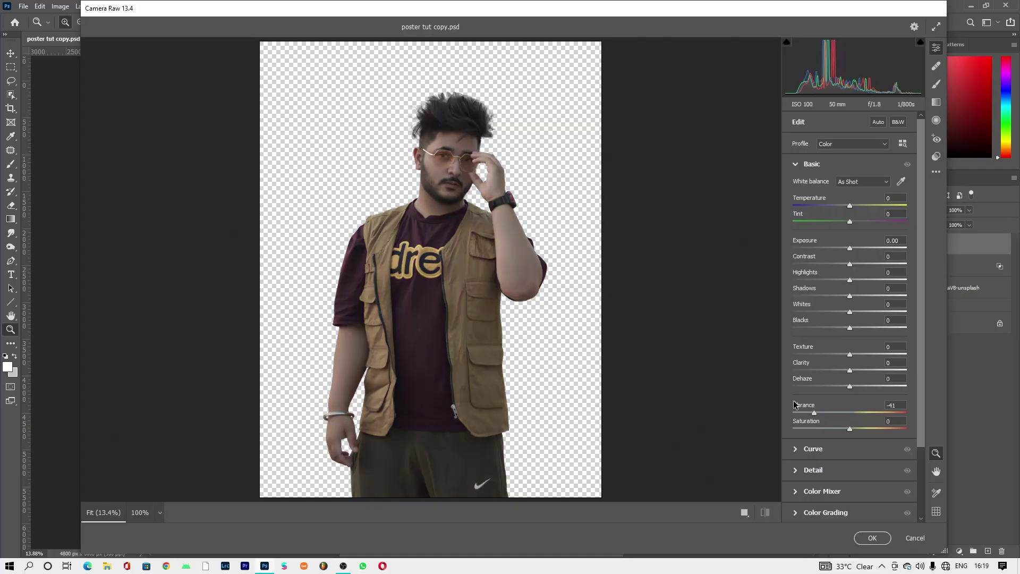
pyautogui.moveTo(850, 264)
pyautogui.mouseDown()
pyautogui.moveTo(862, 263)
pyautogui.moveTo(875, 313)
pyautogui.moveTo(887, 314)
pyautogui.mouseUp()
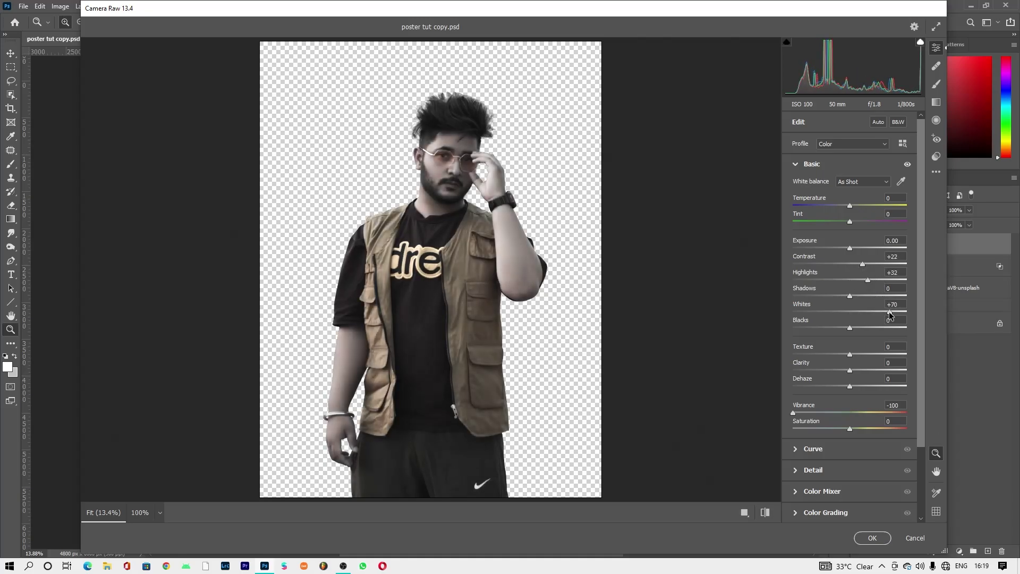
pyautogui.click(873, 538)
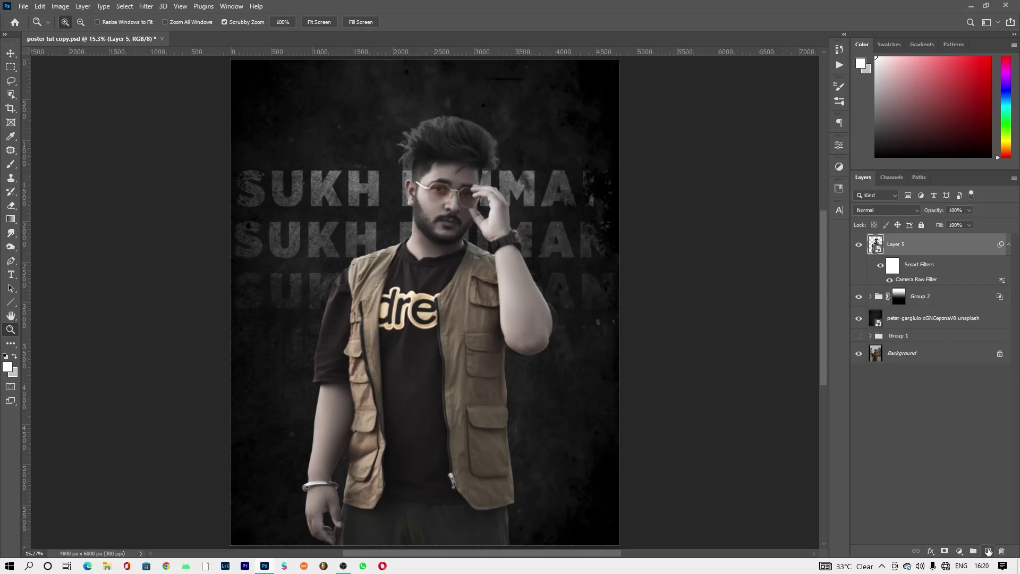
# Step: Add Layer 6 clipped to the portrait, with a black brush ready
pyautogui.click(988, 551)
pyautogui.moveTo(441, 122); pyautogui.dragTo(501, 139)
pyautogui.click(15, 166)
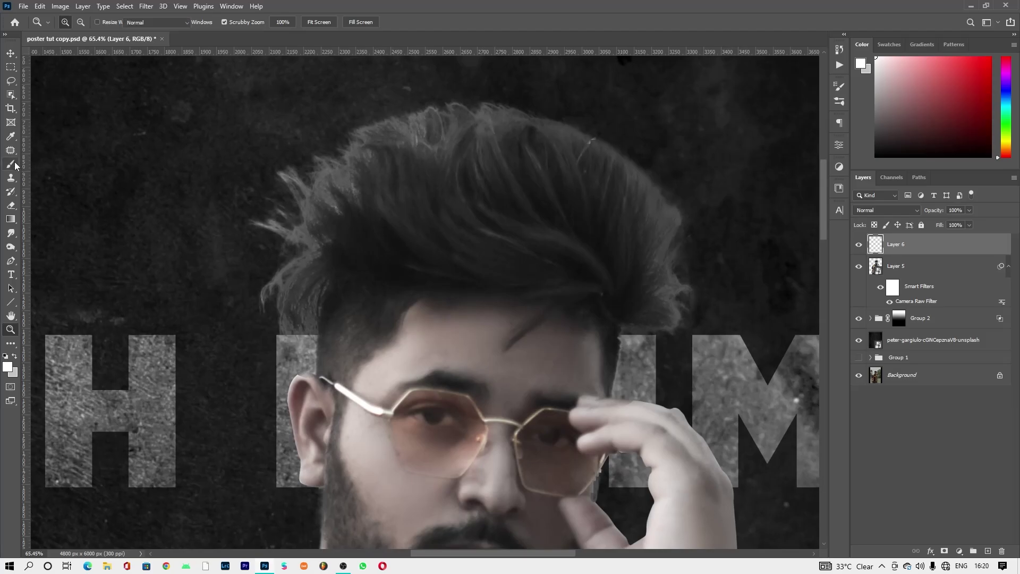
pyautogui.press('d')
pyautogui.keyDown('alt'); pyautogui.click(381, 236); pyautogui.keyUp('alt')
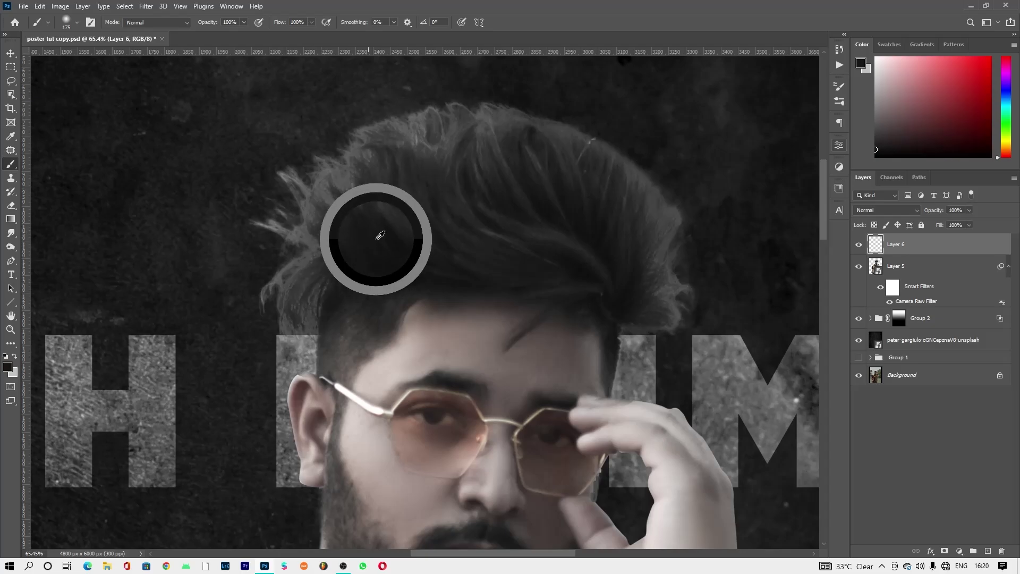
pyautogui.rightClick(918, 246)
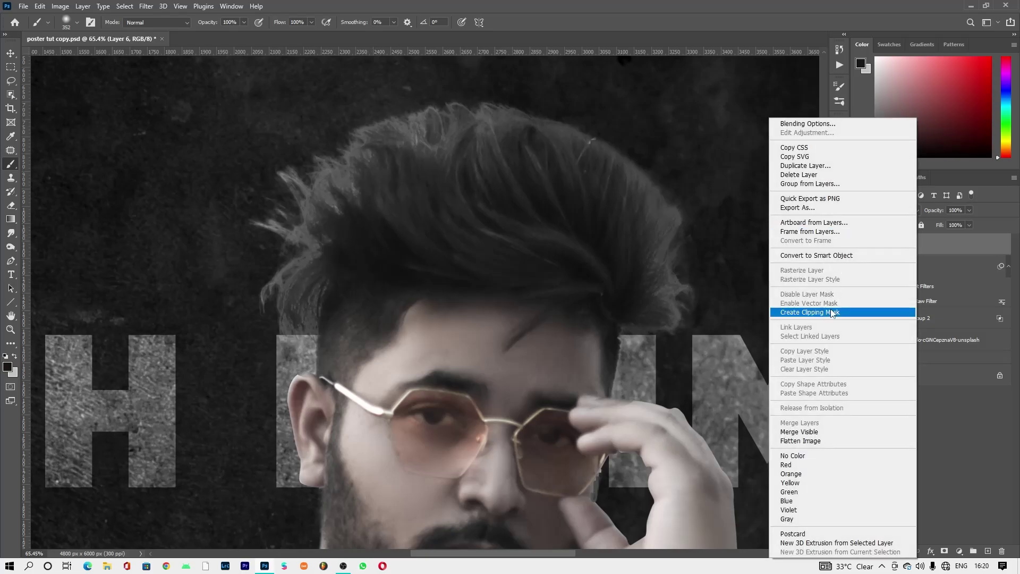
pyautogui.click(832, 314)
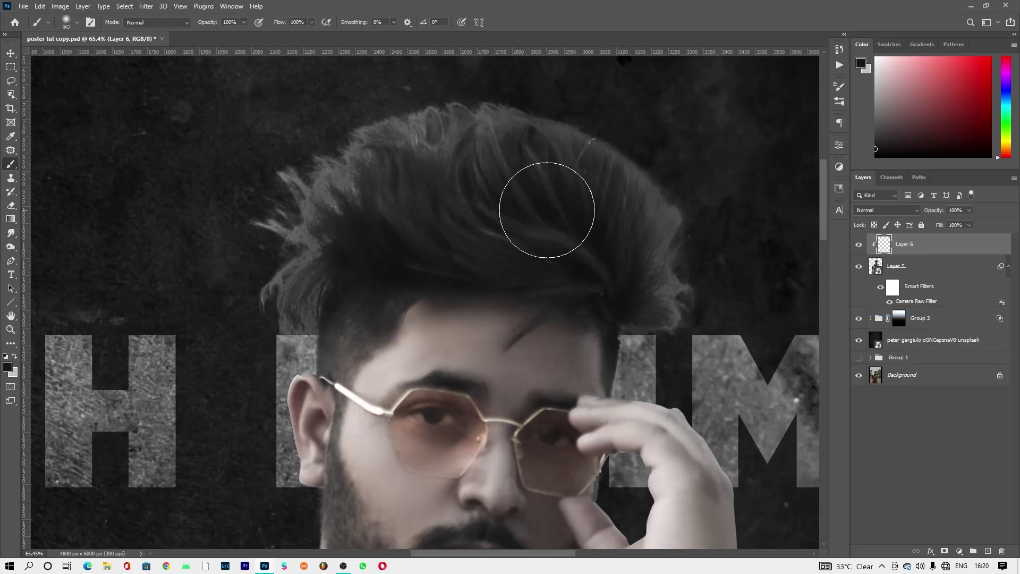
# Step: Paint black over the top of the hair and lower Layer 6 to 73% opacity
pyautogui.scroll(-2, 223, 162)
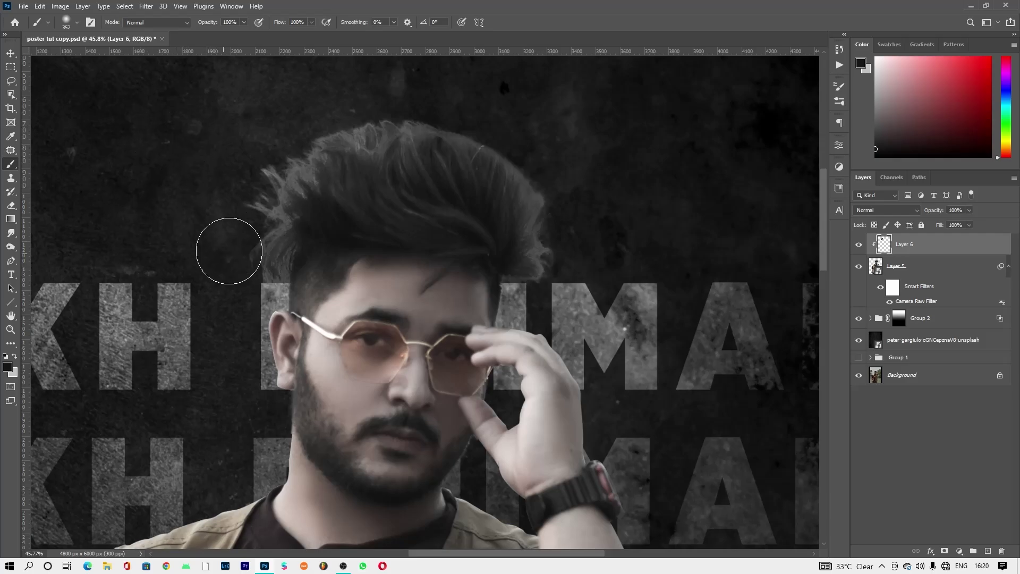
pyautogui.moveTo(253, 226)
pyautogui.mouseDown()
pyautogui.moveTo(495, 130)
pyautogui.moveTo(576, 273)
pyautogui.mouseUp()
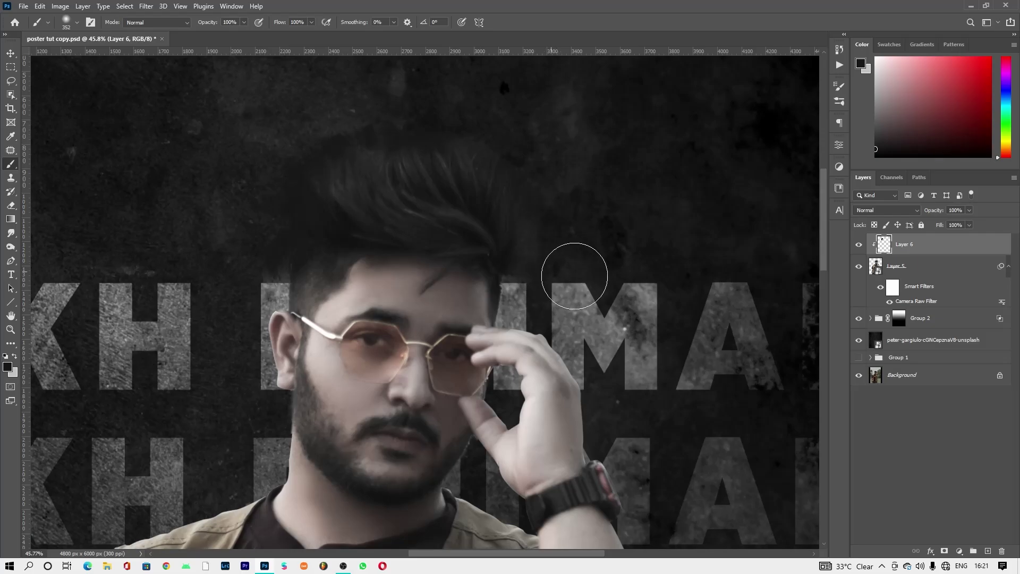
pyautogui.moveTo(933, 210); pyautogui.dragTo(917, 211)
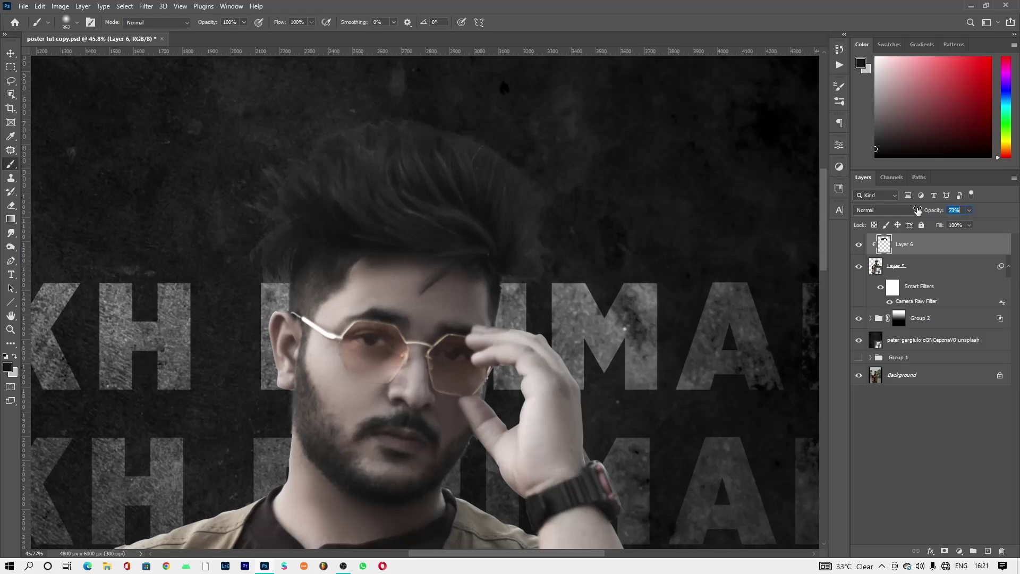
pyautogui.press('z')
pyautogui.rightClick(551, 153)
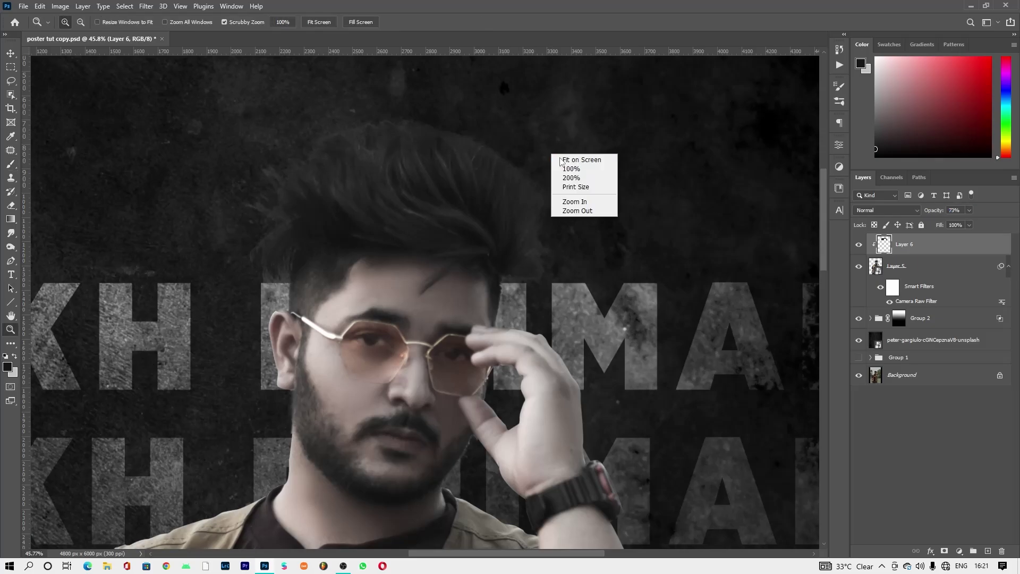
pyautogui.click(571, 159)
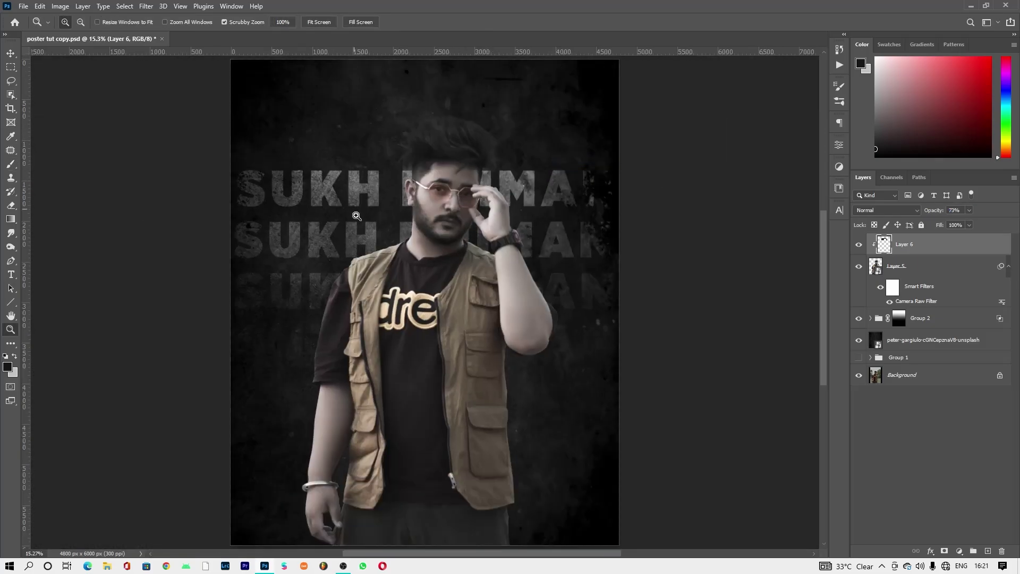
pyautogui.click(859, 245)
# Step: Embed the torn paper strip, moved up-left across the poster, and add a layer mask
pyautogui.click(858, 245)
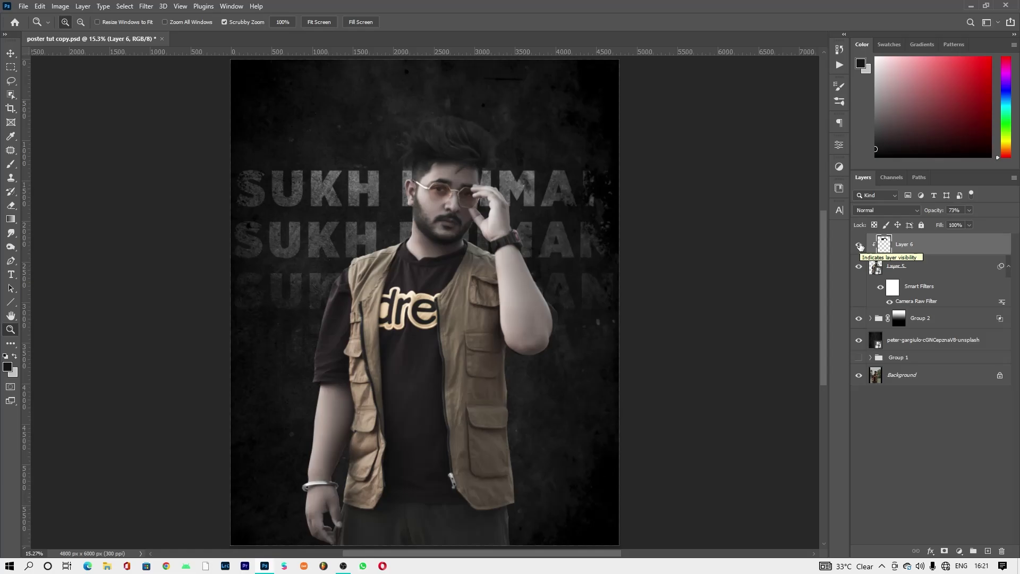
pyautogui.click(23, 6)
pyautogui.click(73, 227)
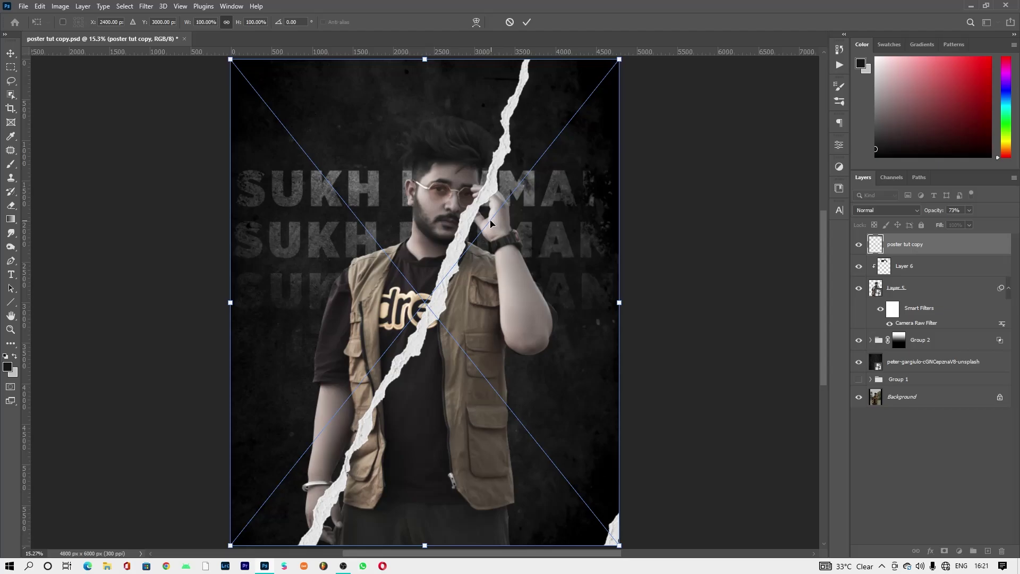
pyautogui.moveTo(488, 223); pyautogui.dragTo(336, 201)
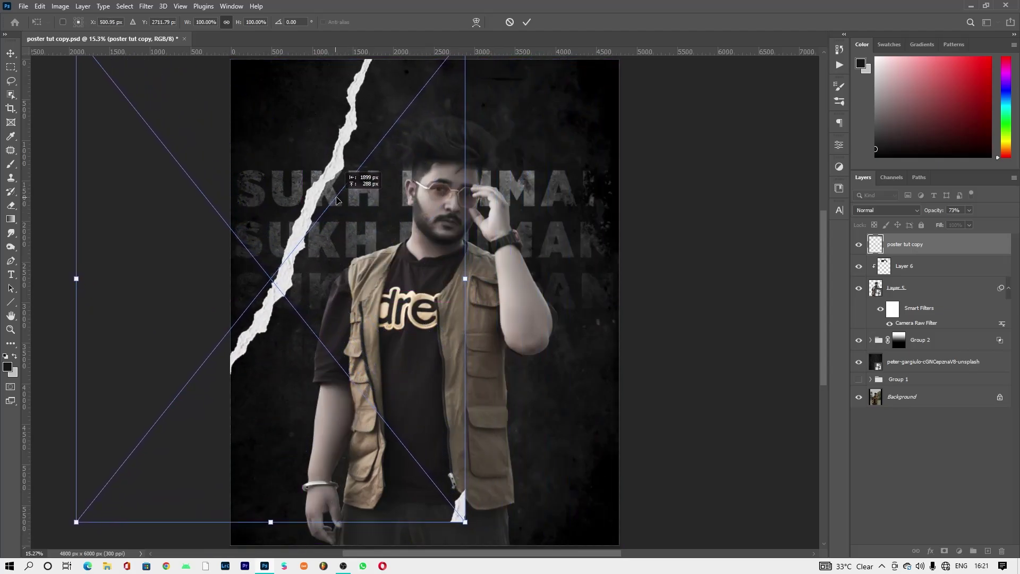
pyautogui.click(526, 22)
pyautogui.press('z')
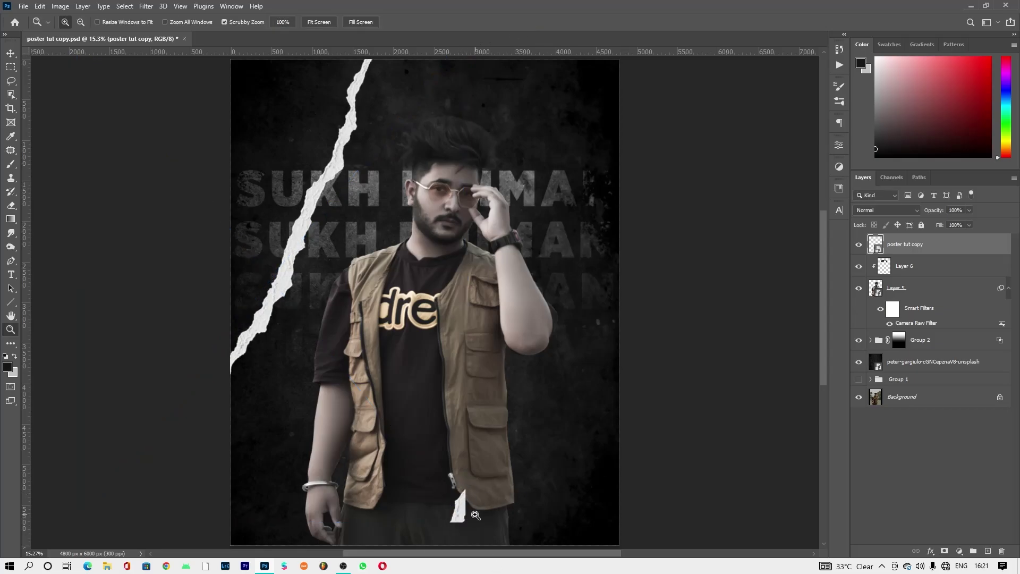
pyautogui.click(943, 551)
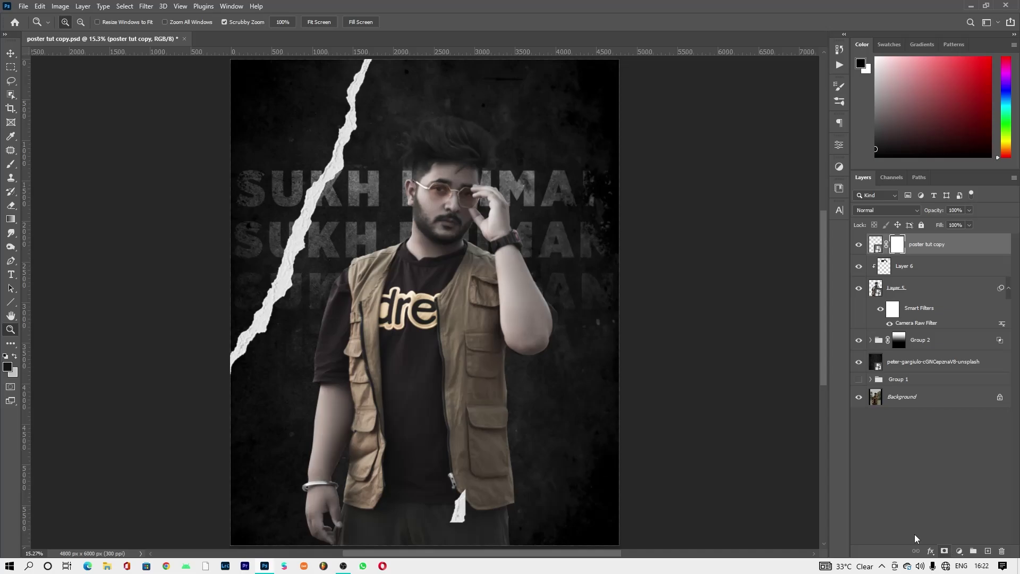
# Step: Mask out the torn-paper piece at the bottom of the strip
pyautogui.press('b')
pyautogui.moveTo(463, 499); pyautogui.dragTo(442, 528)
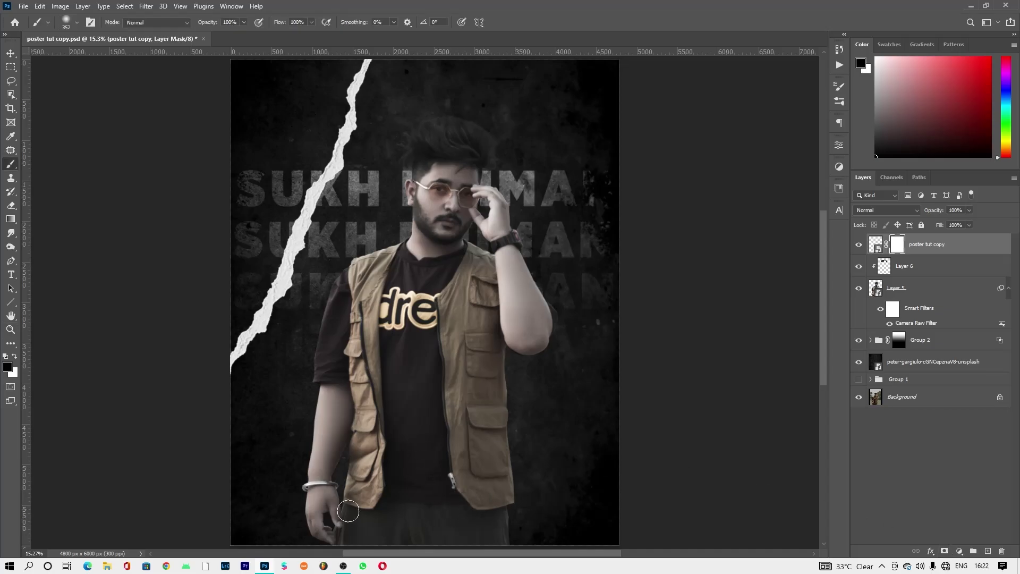
pyautogui.press('v')
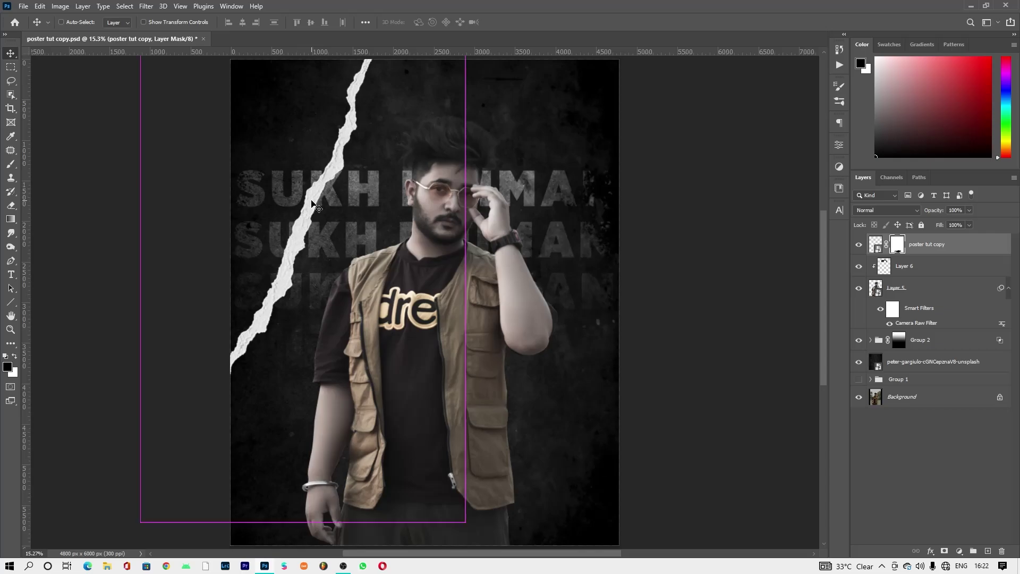
# Step: Duplicate the strip, move the copy to the lower right, and add an empty layer
pyautogui.hotkey('ctrl', 'j')
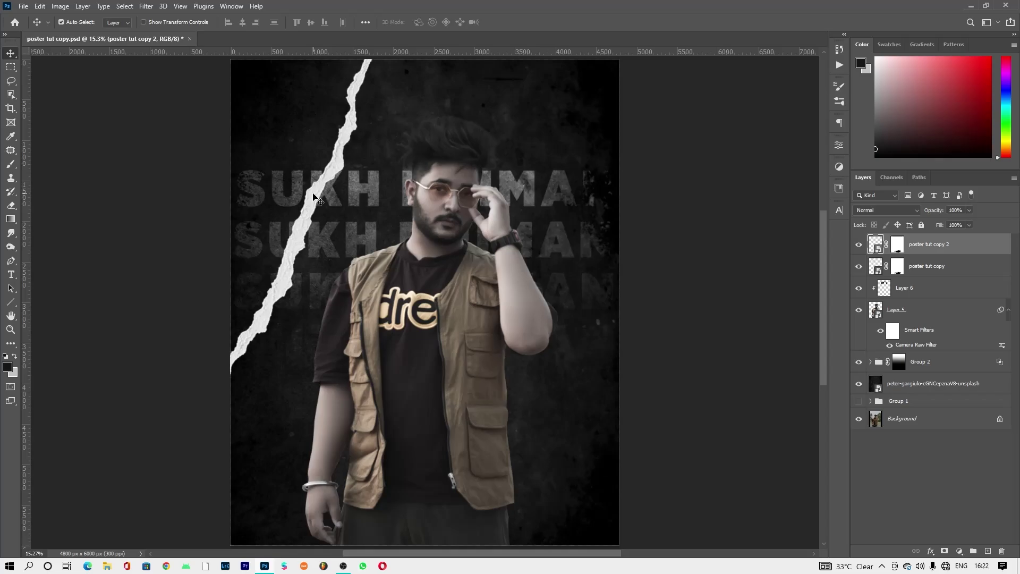
pyautogui.moveTo(314, 197)
pyautogui.mouseDown()
pyautogui.moveTo(628, 299)
pyautogui.moveTo(613, 292)
pyautogui.mouseUp()
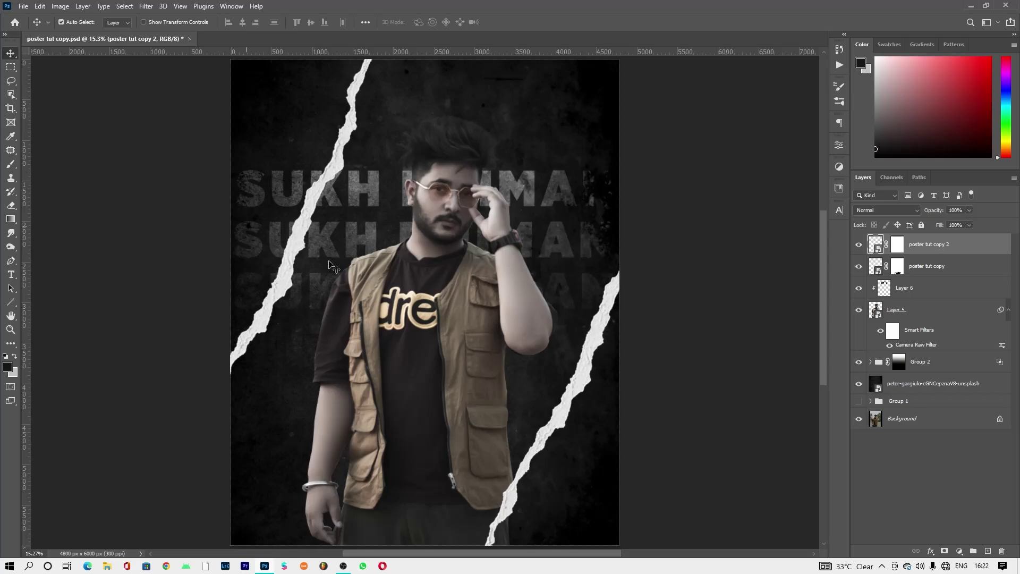
pyautogui.scroll(-1, 427, 269)
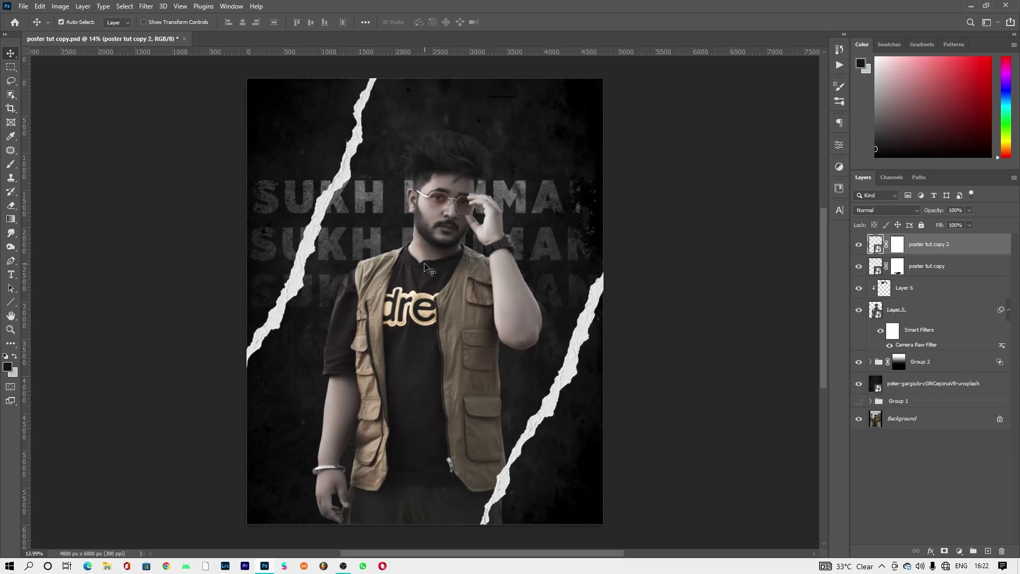
pyautogui.click(988, 551)
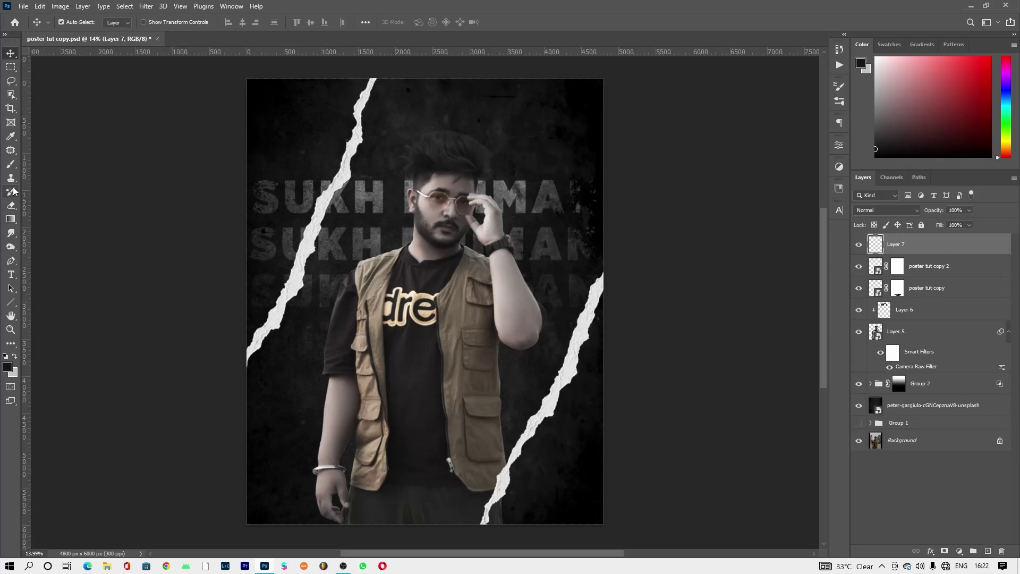
# Step: Draw a black gradient fading up from the bottom of the poster
pyautogui.click(10, 218)
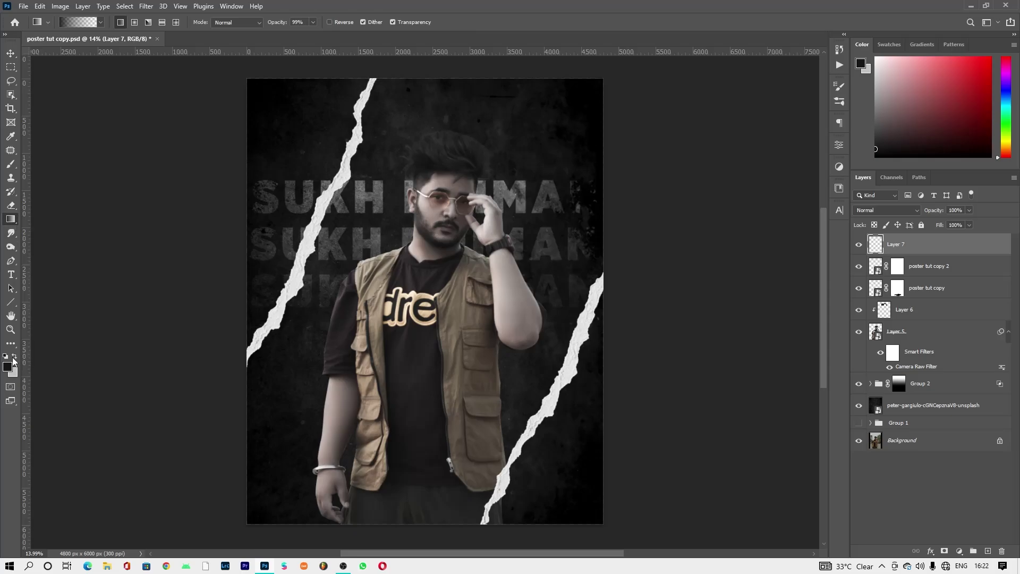
pyautogui.moveTo(424, 531); pyautogui.dragTo(425, 293)
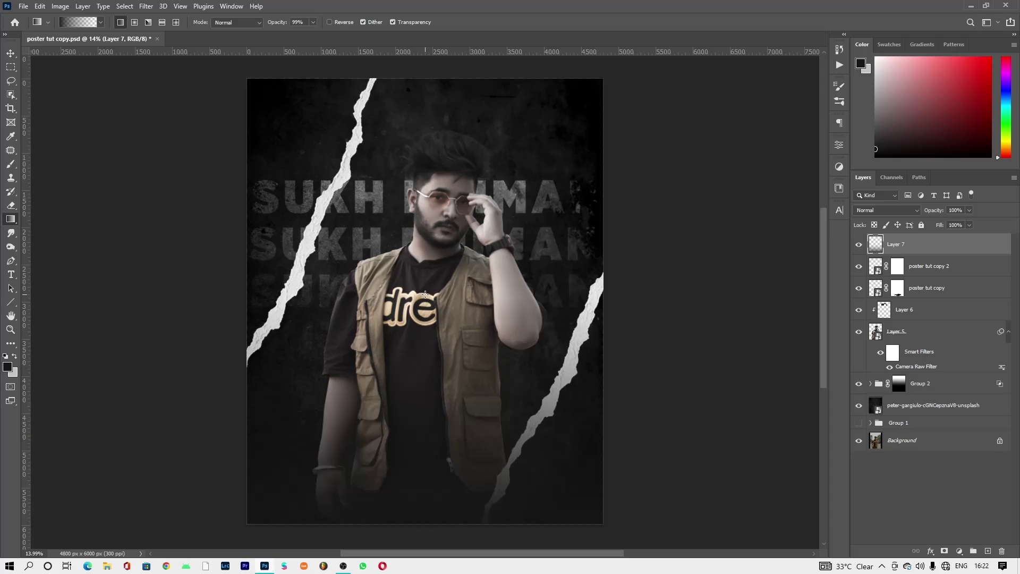
pyautogui.hotkey('ctrl', 'z')
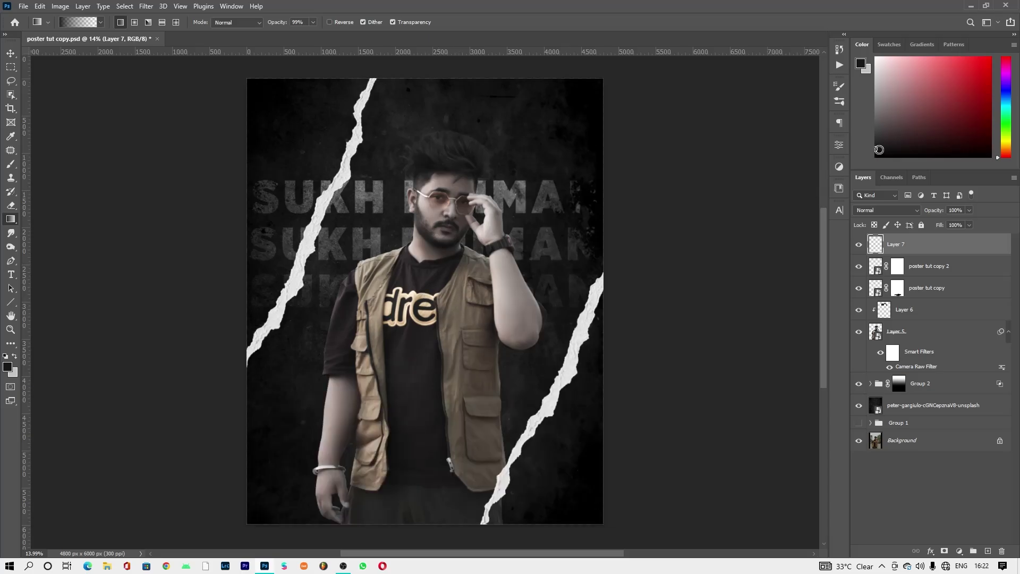
pyautogui.moveTo(424, 534); pyautogui.dragTo(426, 274)
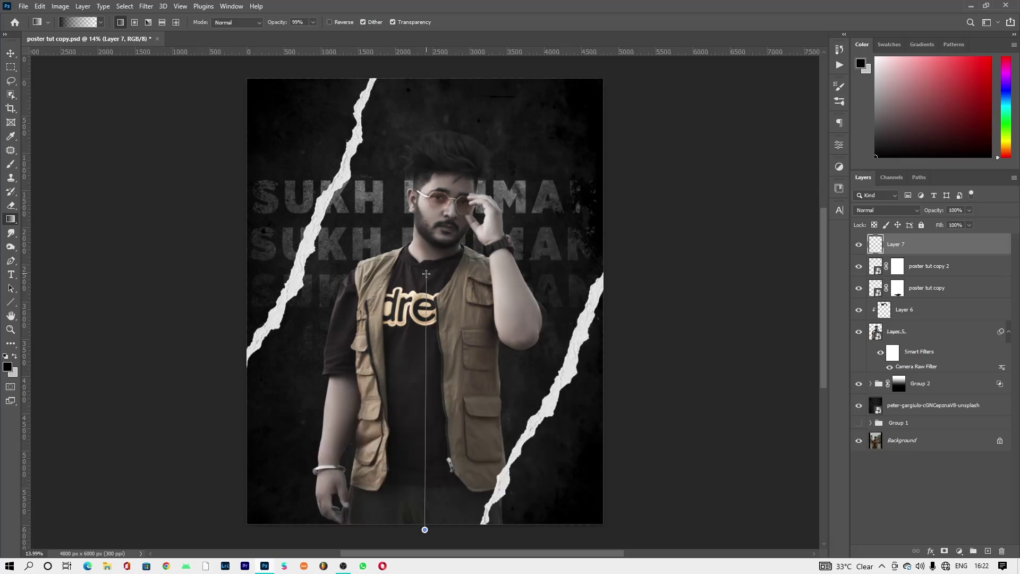
# Step: Stamp all visible layers into a new merged layer on top
pyautogui.press('z')
pyautogui.moveTo(448, 274); pyautogui.dragTo(457, 323)
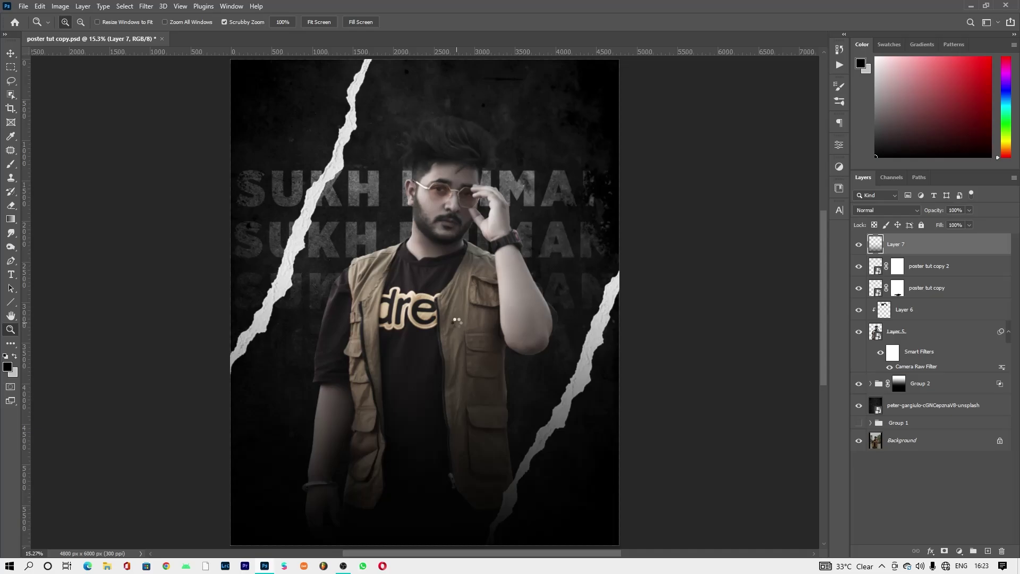
pyautogui.hotkey('ctrl', 'shift', 'alt', 'e')
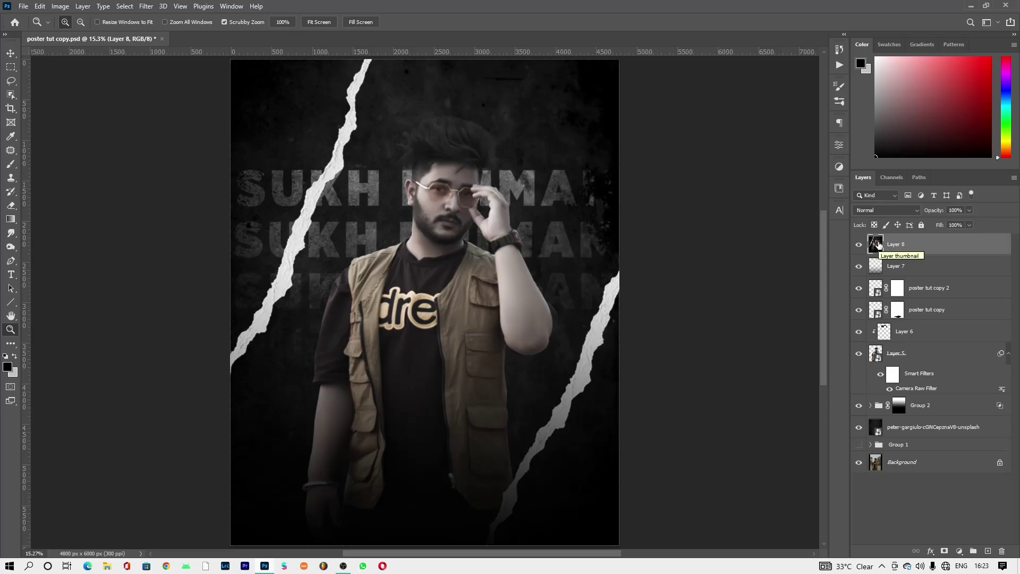
# Step: Group Layer 7 through the photo layer into Group 3, hide it, and select Layer 8
pyautogui.click(891, 270)
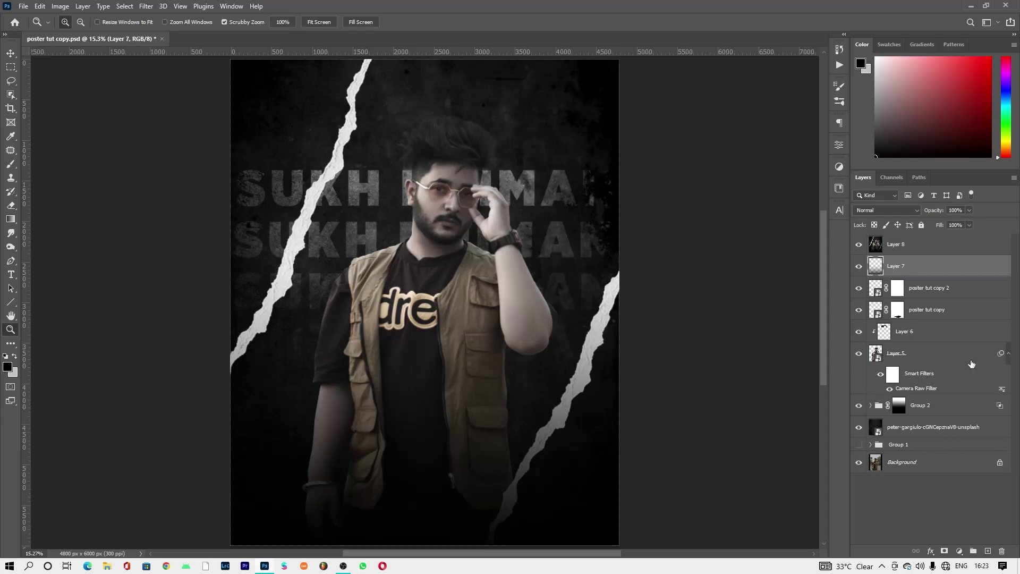
pyautogui.keyDown('shift'); pyautogui.click(927, 434); pyautogui.keyUp('shift')
pyautogui.hotkey('ctrl', 'g')
pyautogui.click(858, 261)
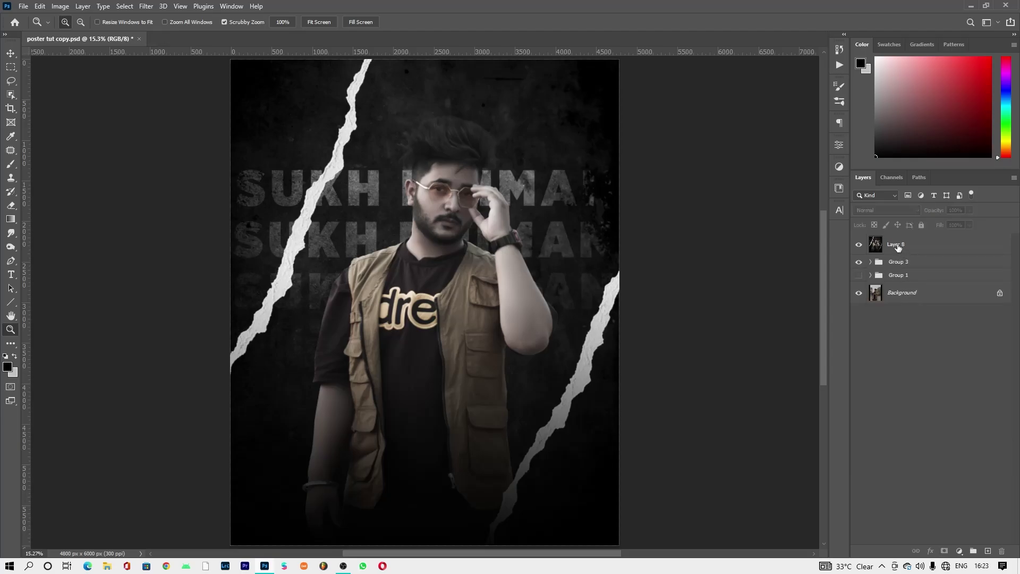
pyautogui.click(898, 244)
# Step: Place the crumpled paper image as embedded and stretch it to nearly fill the canvas
pyautogui.click(23, 6)
pyautogui.click(80, 226)
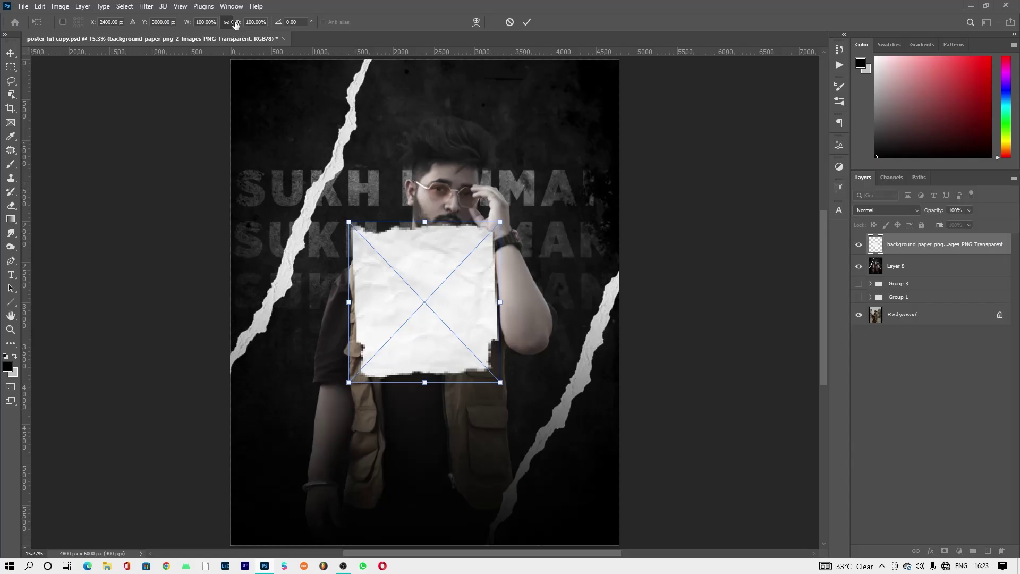
pyautogui.click(256, 22)
pyautogui.scroll(10, 255, 22)
pyautogui.moveTo(271, 26); pyautogui.dragTo(313, 25)
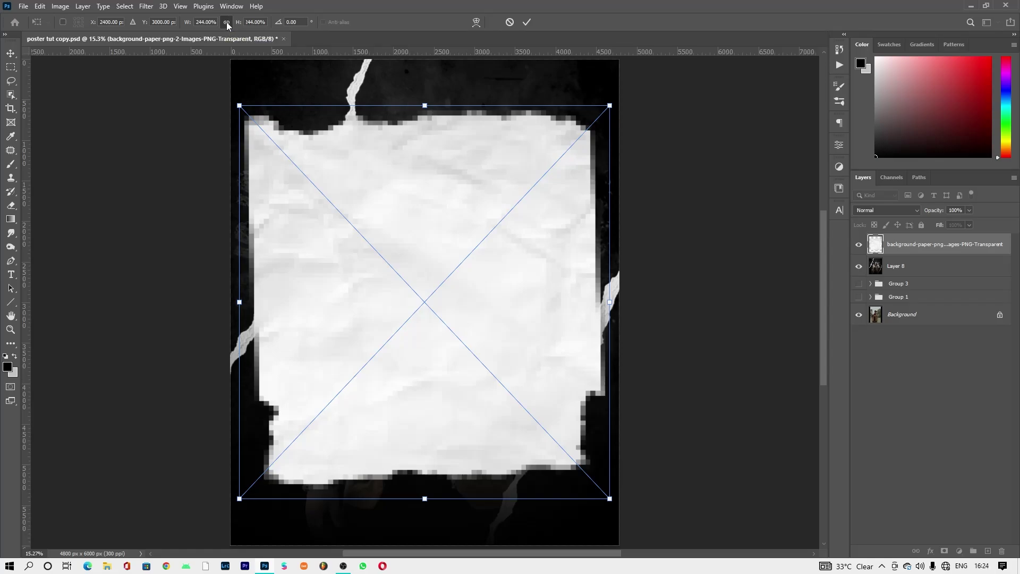
pyautogui.moveTo(426, 106); pyautogui.dragTo(425, 68)
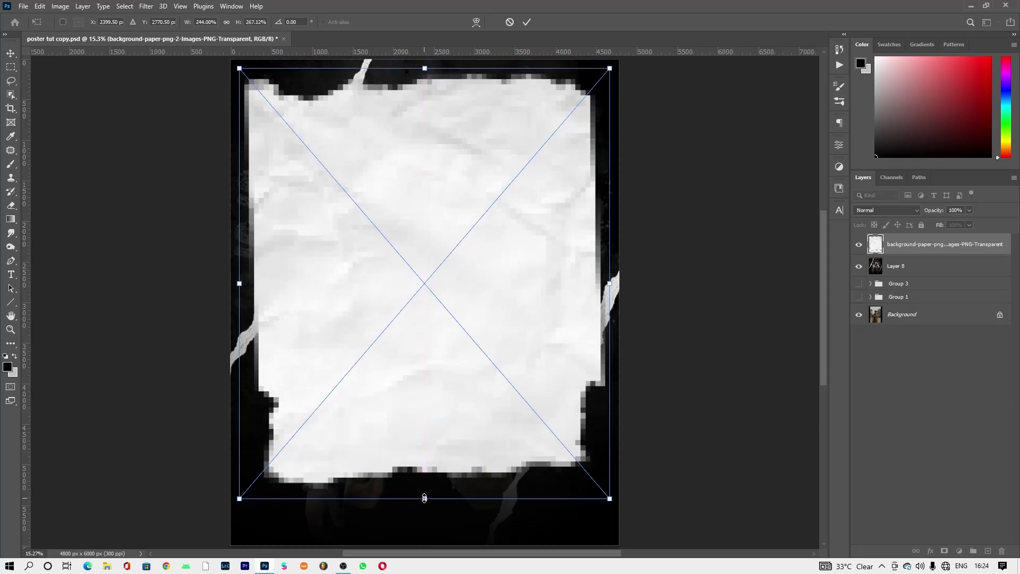
pyautogui.moveTo(425, 498); pyautogui.dragTo(424, 520)
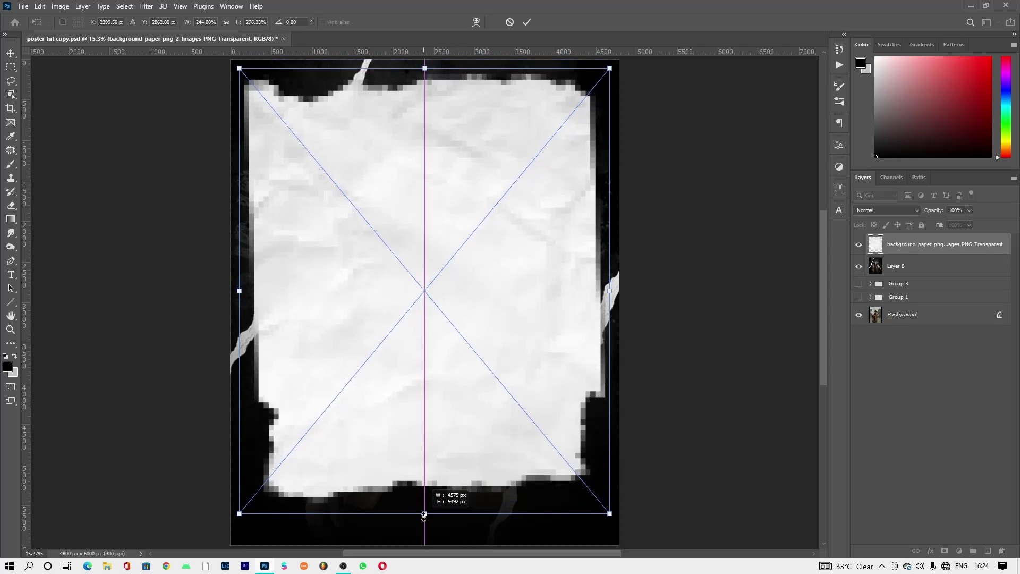
pyautogui.click(524, 23)
pyautogui.press('z')
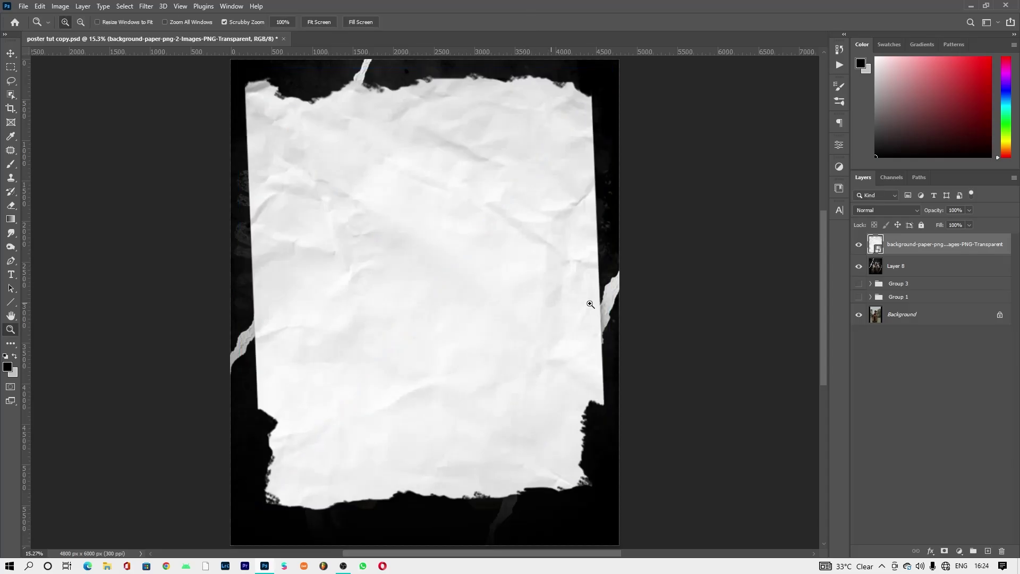
# Step: Move the paper below Layer 8 and clip Layer 8 into it
pyautogui.moveTo(907, 247); pyautogui.dragTo(907, 271)
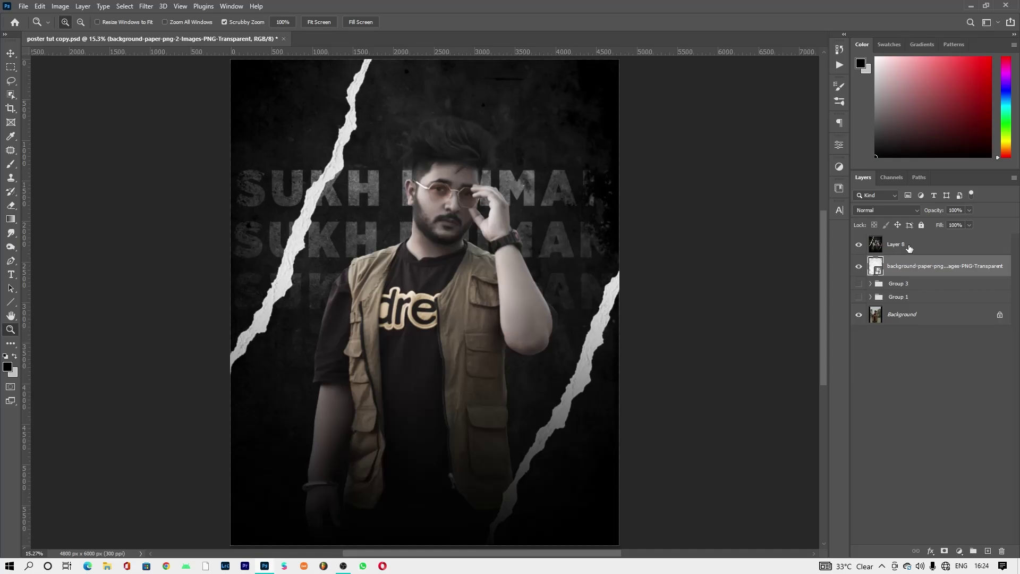
pyautogui.click(908, 248)
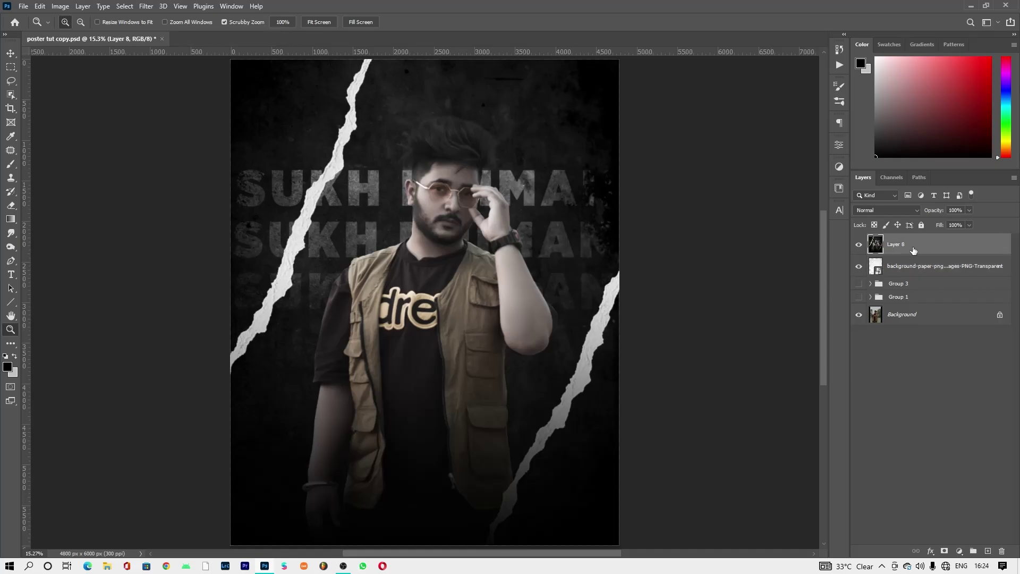
pyautogui.rightClick(912, 248)
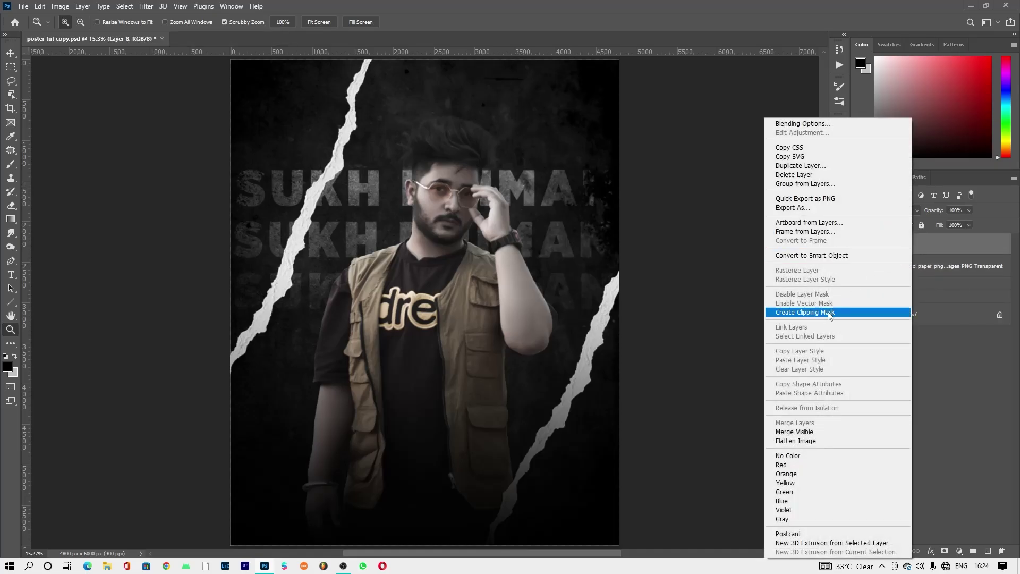
pyautogui.click(830, 314)
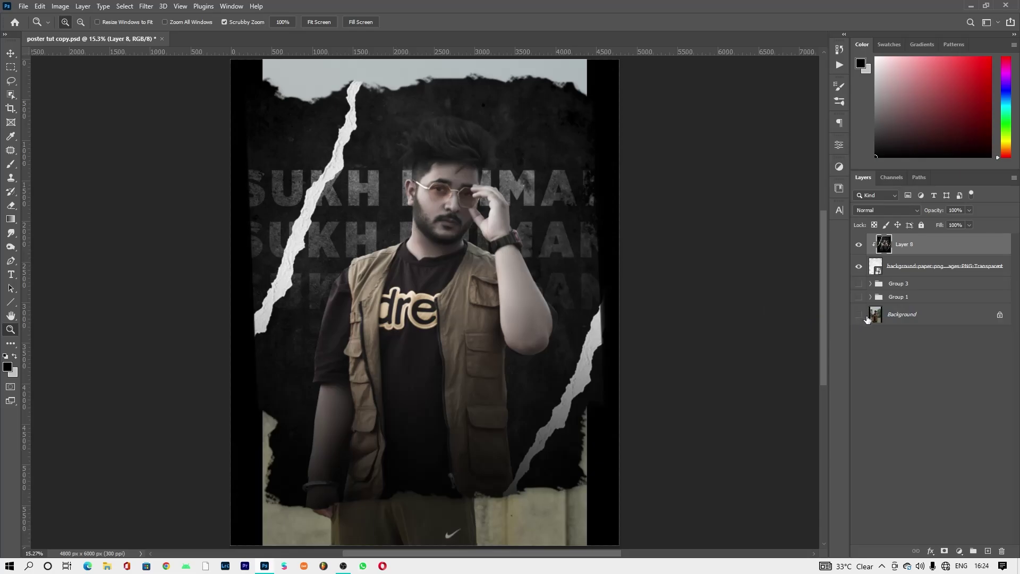
# Step: Add a light grey Solid Color fill layer above Group 3
pyautogui.click(909, 284)
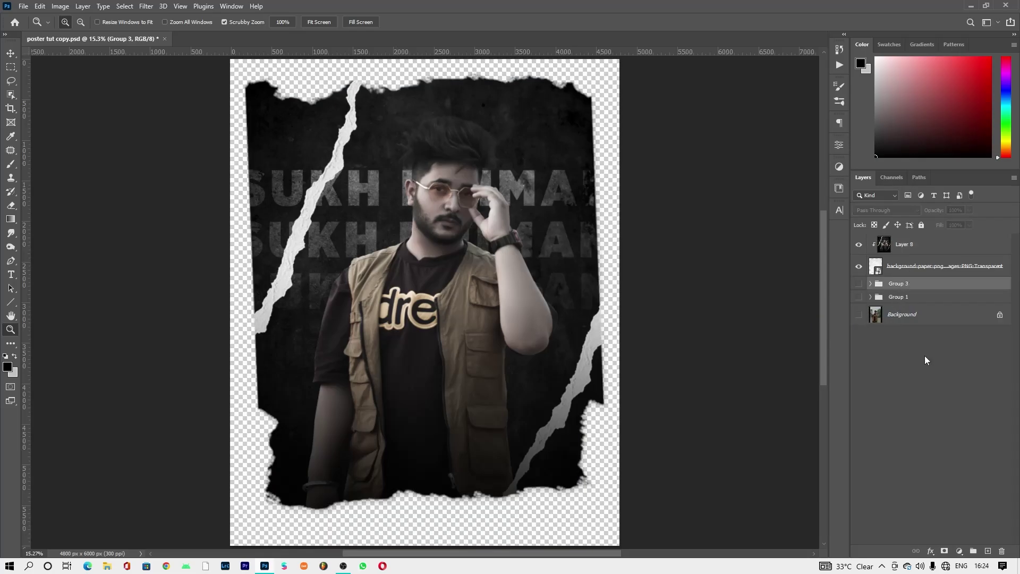
pyautogui.click(959, 551)
pyautogui.click(980, 366)
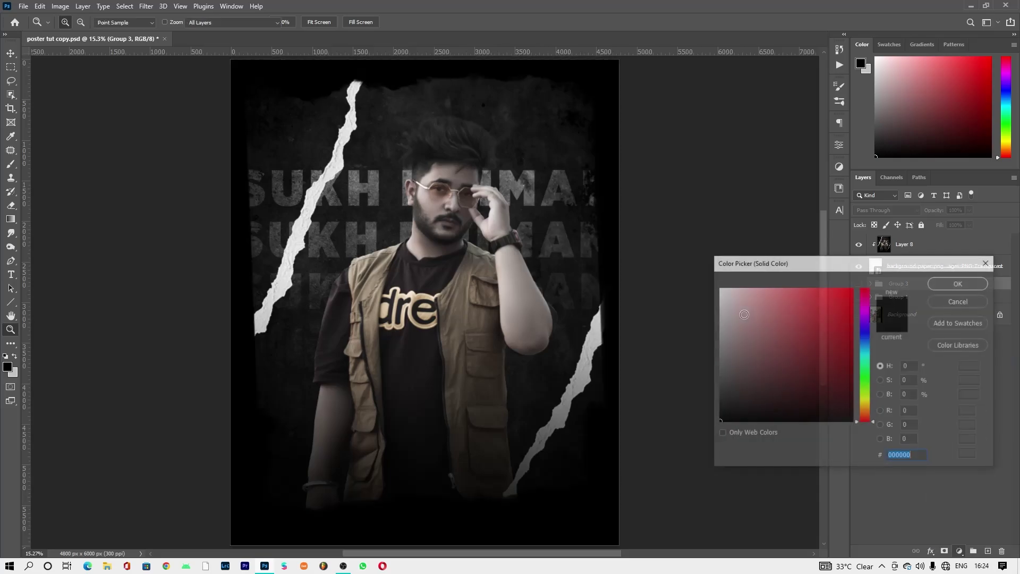
pyautogui.click(730, 351)
pyautogui.moveTo(730, 351); pyautogui.dragTo(837, 321)
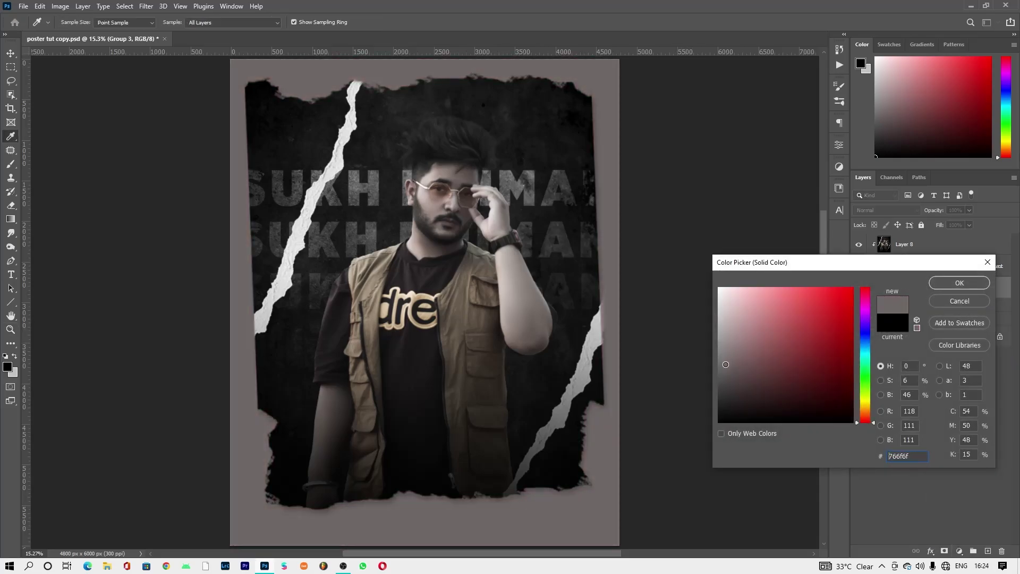
pyautogui.moveTo(837, 321)
pyautogui.mouseDown()
pyautogui.moveTo(710, 313)
pyautogui.moveTo(700, 330)
pyautogui.mouseUp()
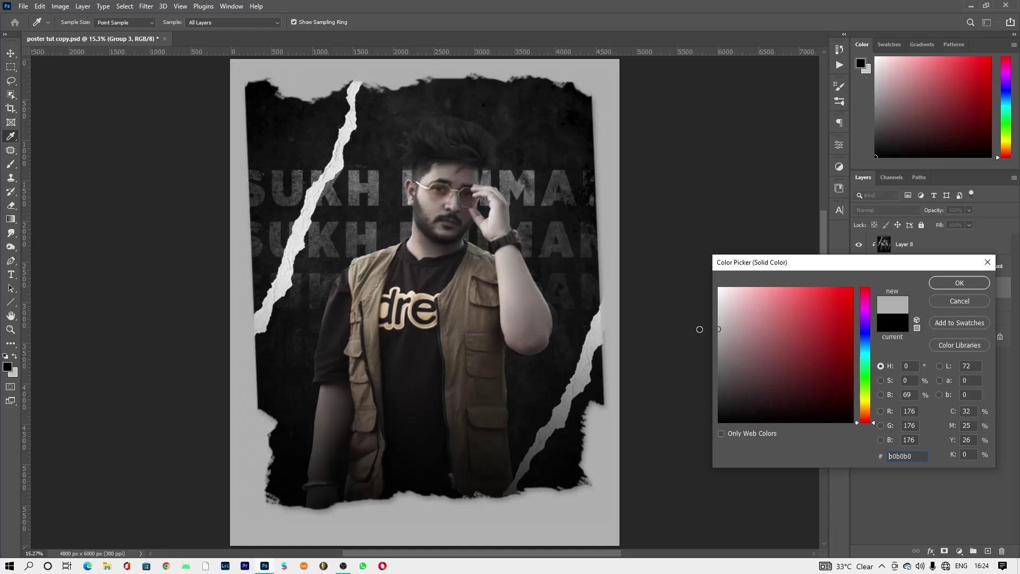
pyautogui.click(959, 283)
# Step: Fit the poster on screen and expand Group 3 to list its layers
pyautogui.press('z')
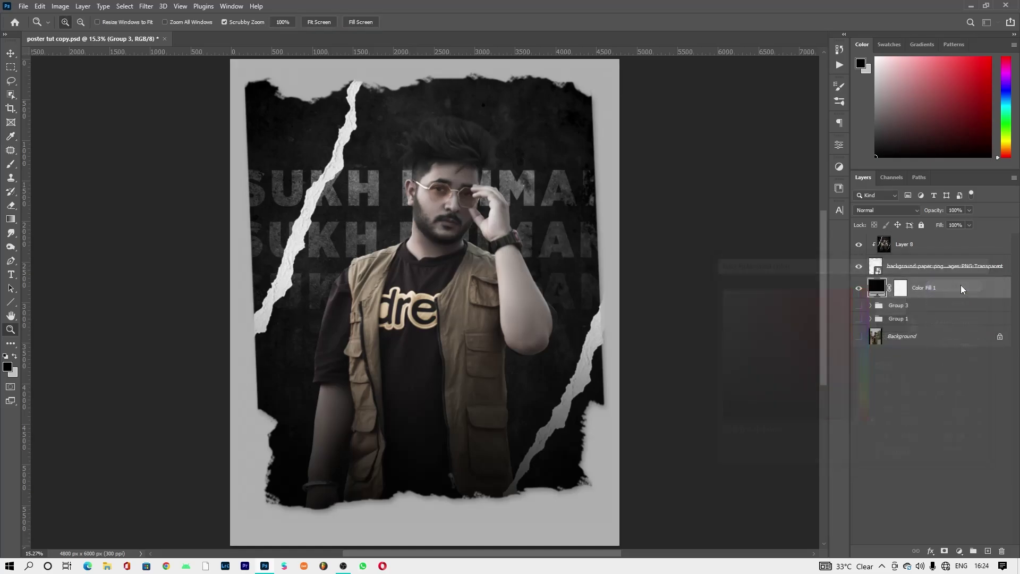
pyautogui.moveTo(434, 212); pyautogui.dragTo(411, 254)
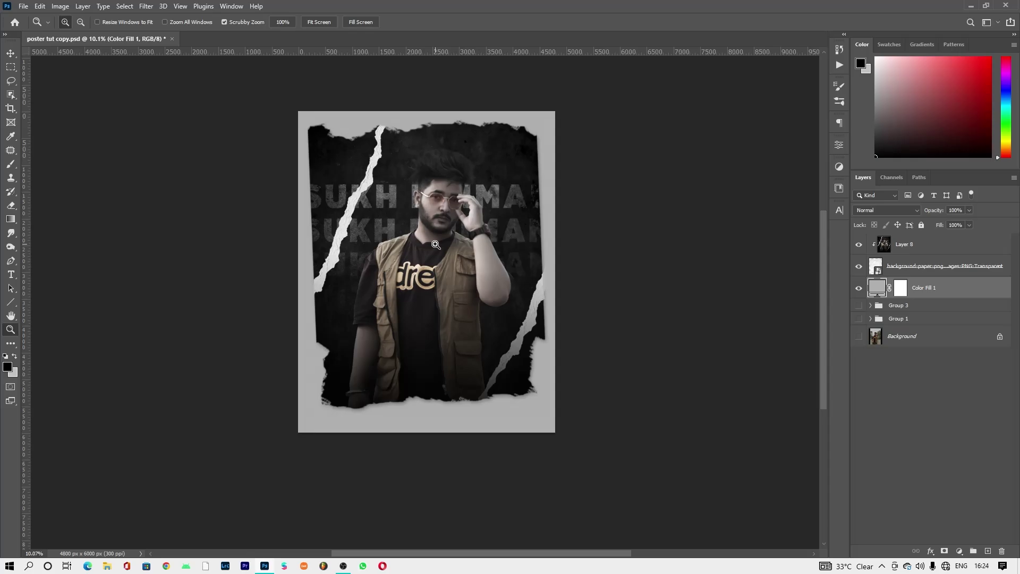
pyautogui.click(411, 188)
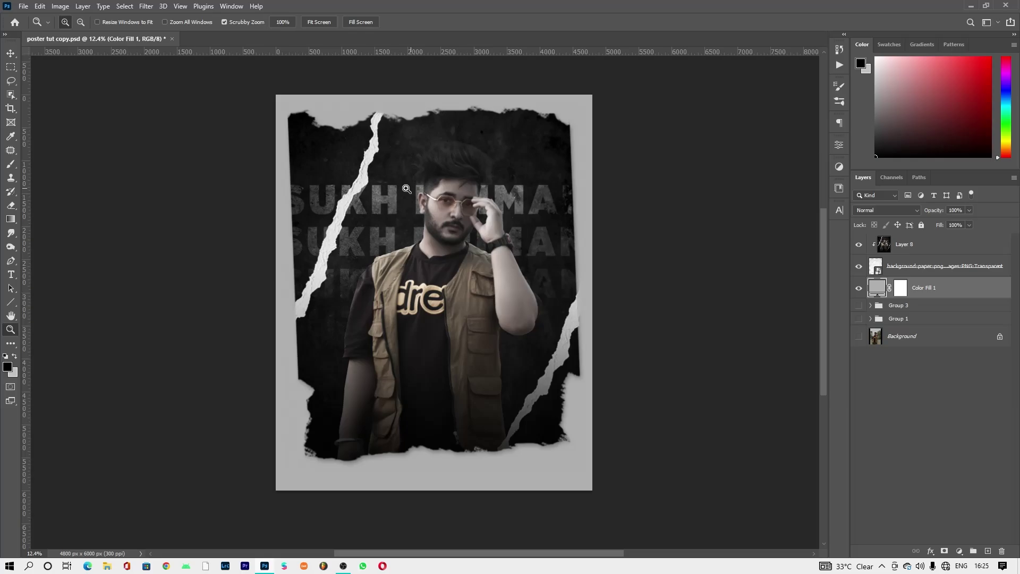
pyautogui.click(404, 184)
pyautogui.rightClick(392, 179)
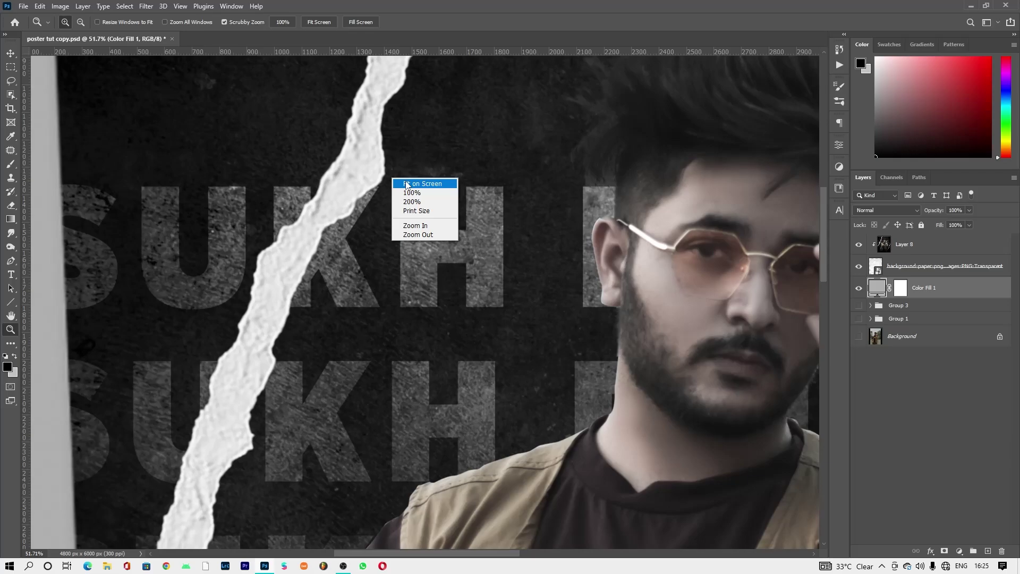
pyautogui.click(406, 184)
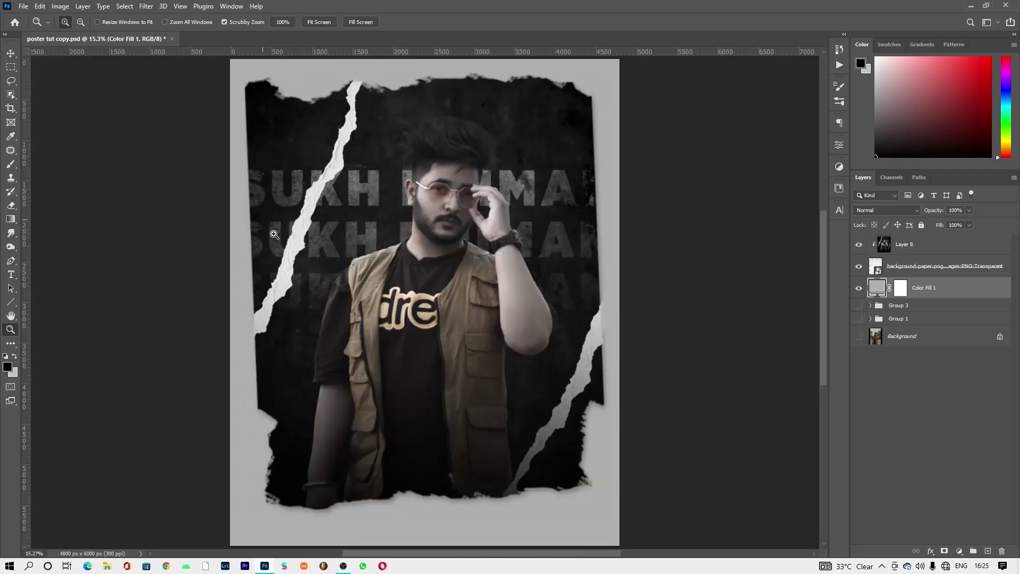
pyautogui.click(870, 305)
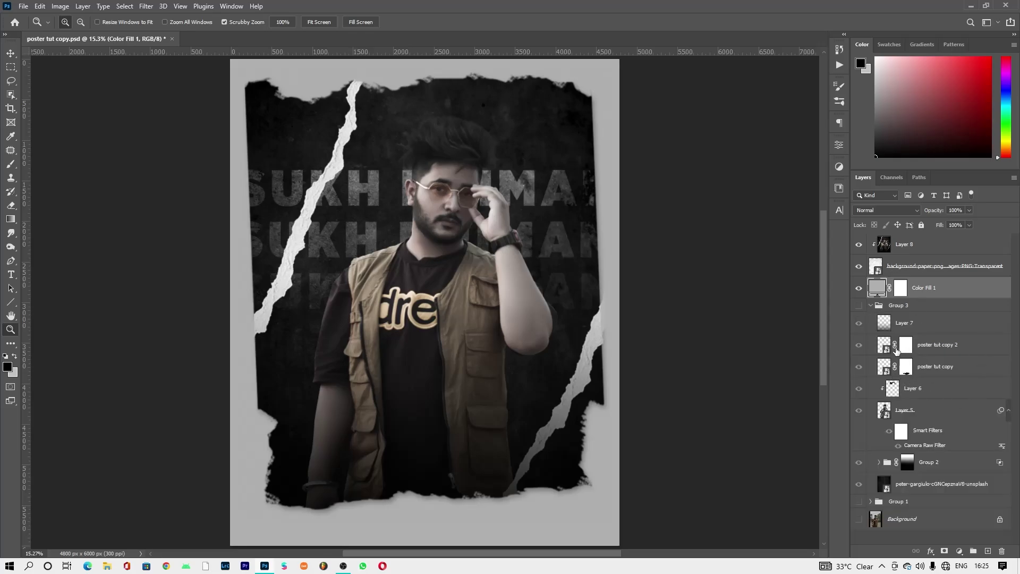
# Step: Merge poster tut copy and copy 2, then load the strips as a selection
pyautogui.click(938, 345)
pyautogui.keyDown('shift'); pyautogui.click(934, 367); pyautogui.keyUp('shift')
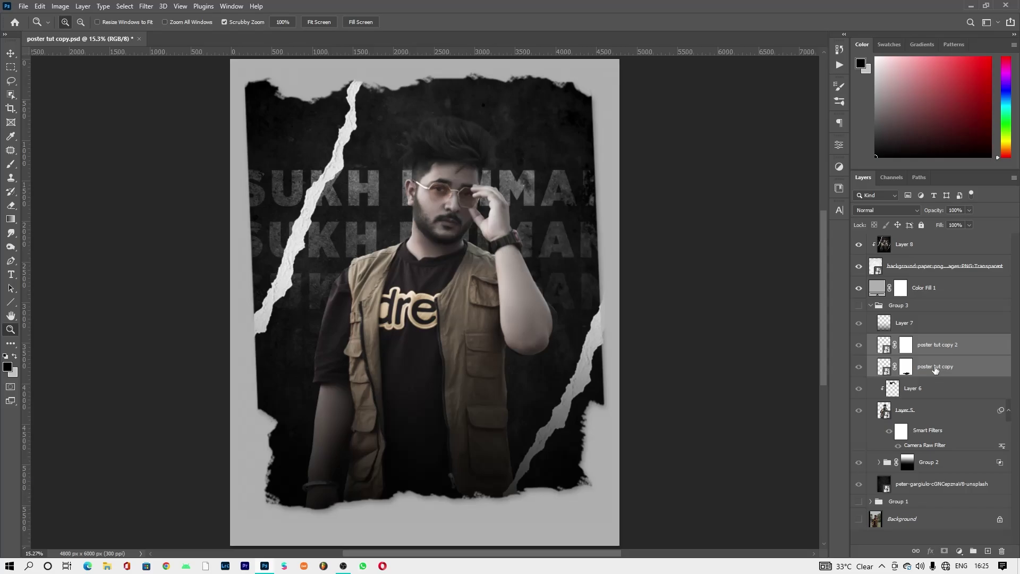
pyautogui.hotkey('ctrl', 'e')
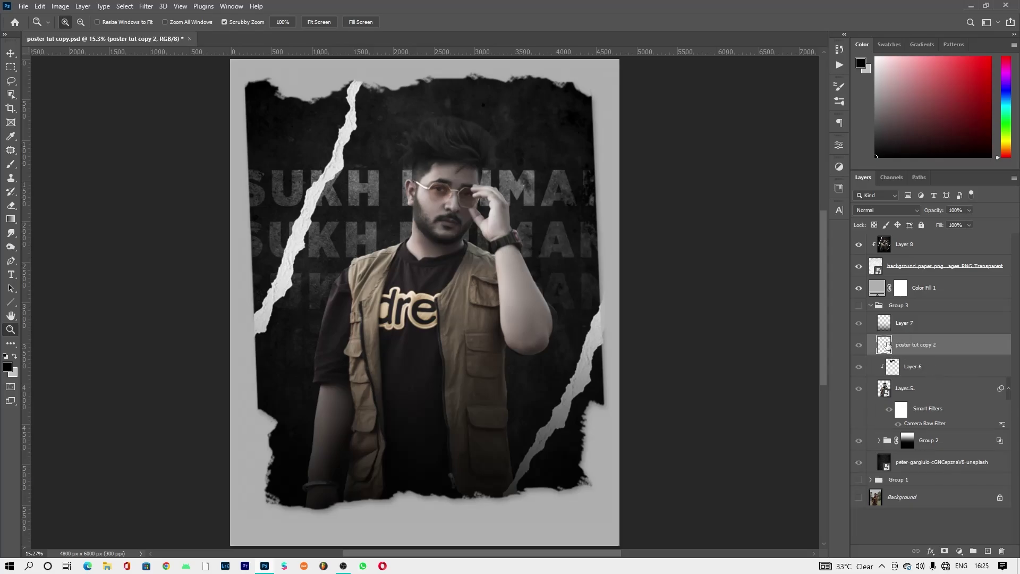
pyautogui.moveTo(886, 344); pyautogui.dragTo(886, 347)
pyautogui.keyDown('ctrl'); pyautogui.click(886, 347); pyautogui.keyUp('ctrl')
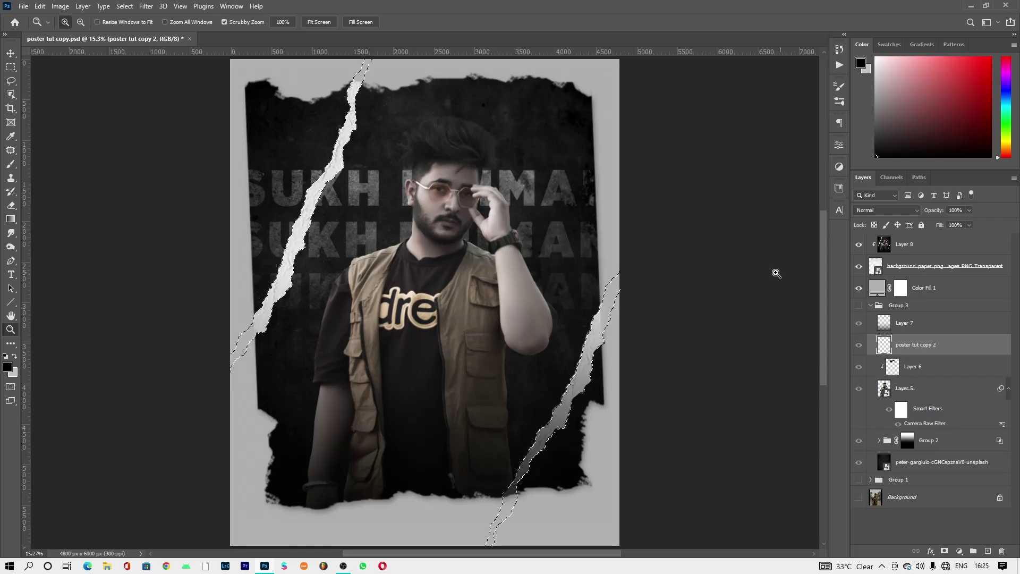
# Step: Add a Solid Color fill of sampled light grey #afafaf over the torn strips
pyautogui.click(907, 250)
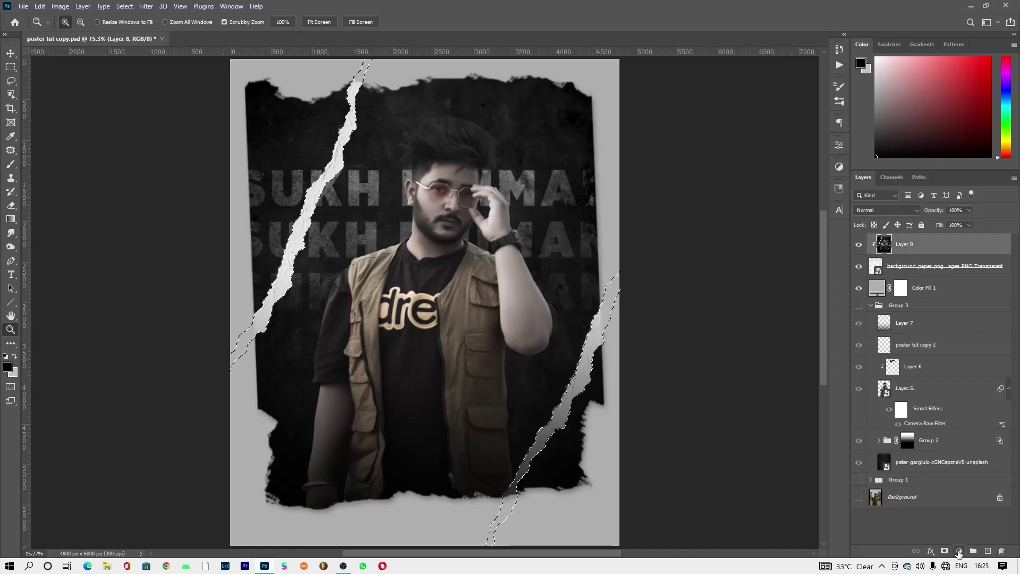
pyautogui.click(959, 551)
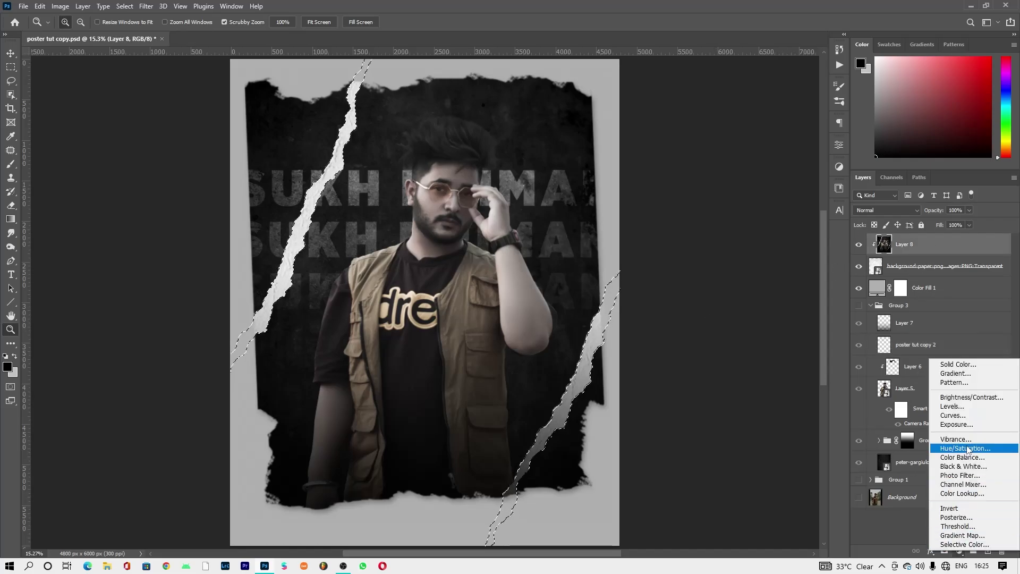
pyautogui.click(958, 364)
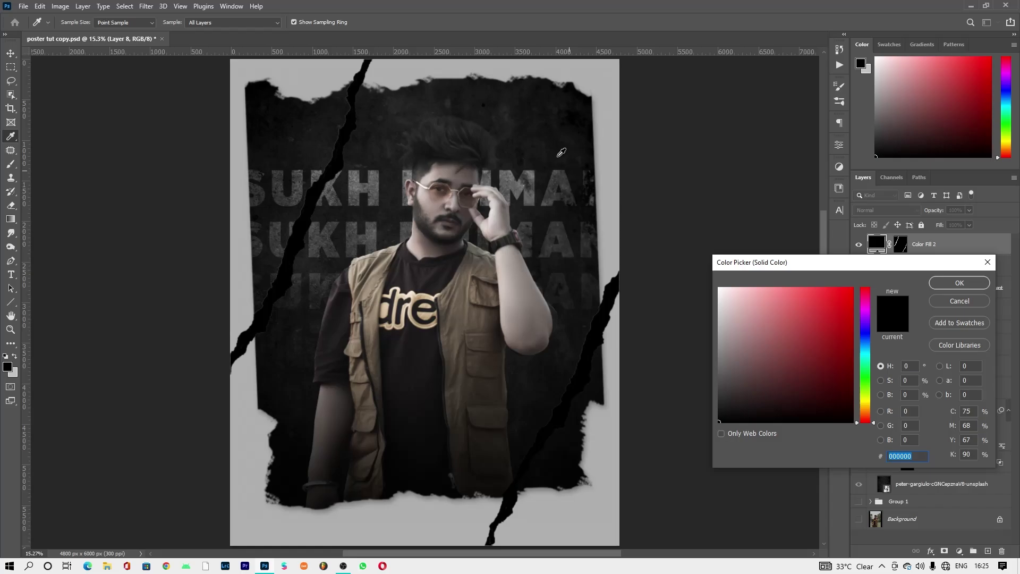
pyautogui.click(602, 80)
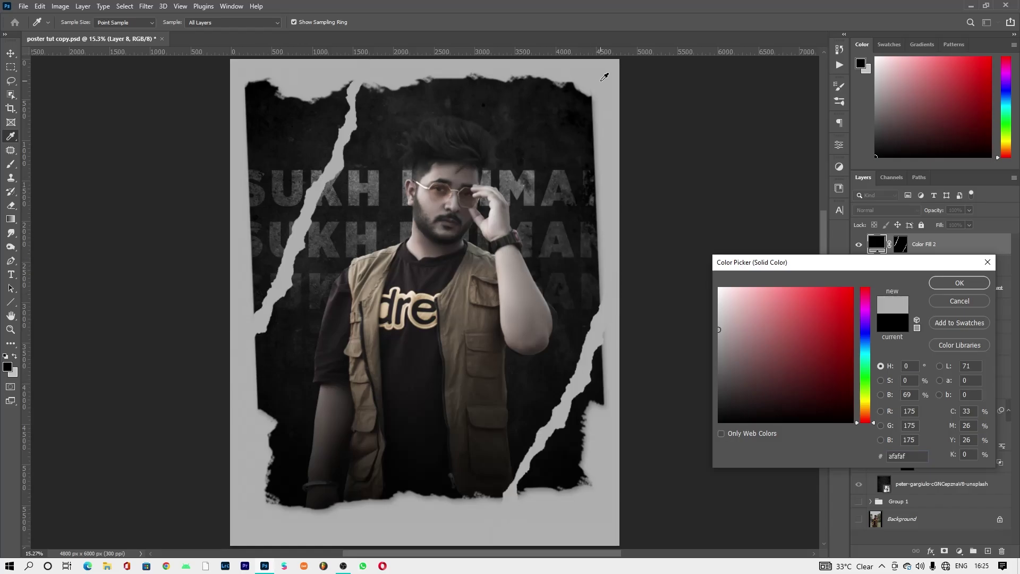
pyautogui.click(958, 283)
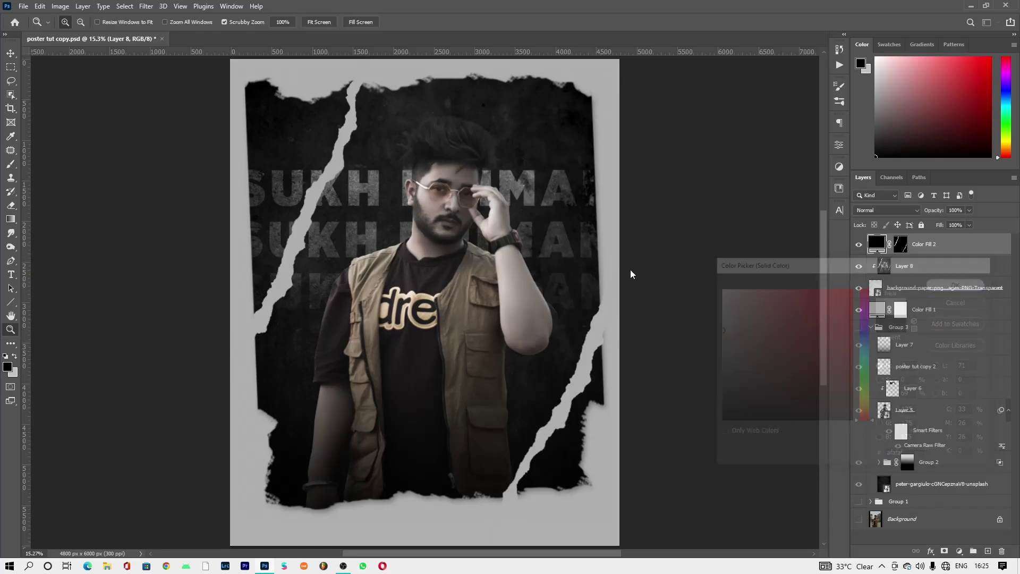
pyautogui.hotkey('alt', '[')
pyautogui.hotkey('alt', '[')
pyautogui.hotkey('alt', '[')
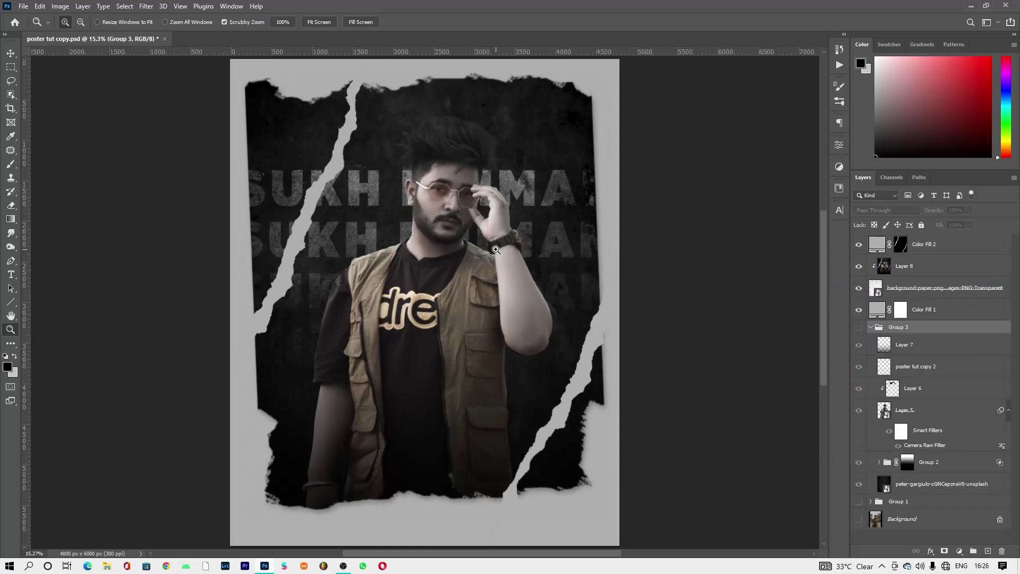
# Step: Stamp visible above Color Fill 2 as Layer 9 and open Camera Raw Filter on it
pyautogui.click(941, 246)
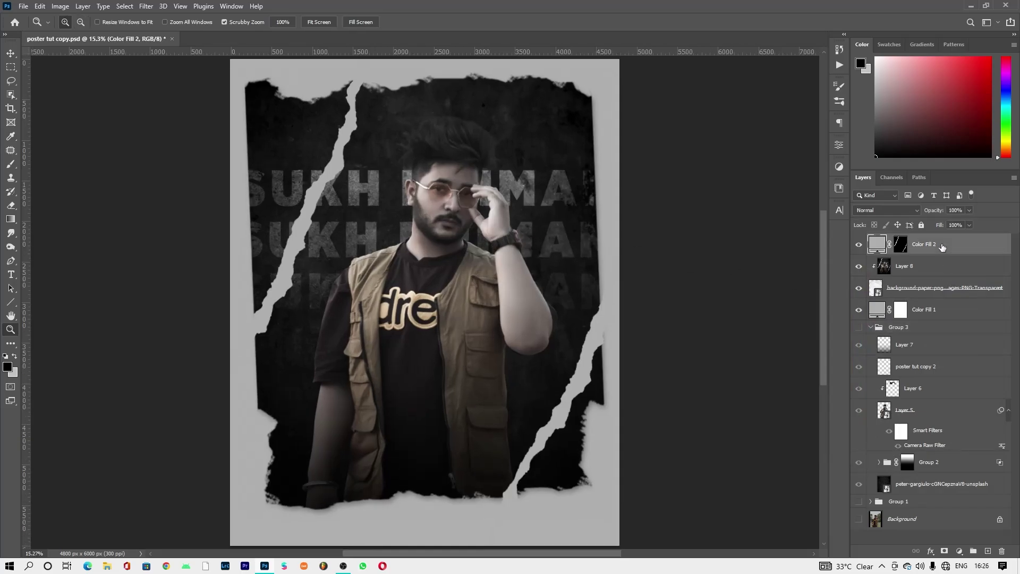
pyautogui.hotkey('ctrl', 'shift', 'alt', 'e')
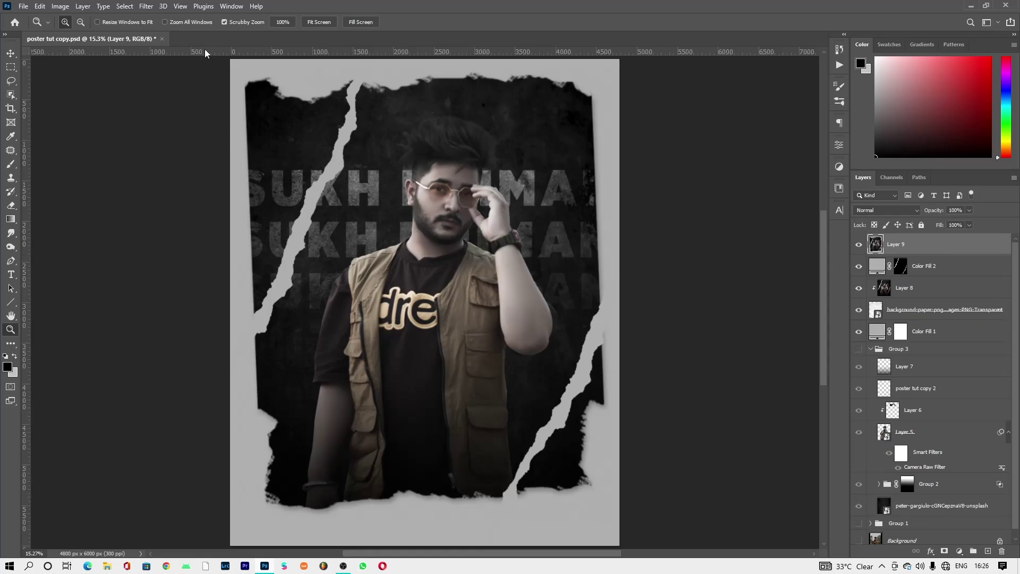
pyautogui.click(146, 6)
pyautogui.click(162, 86)
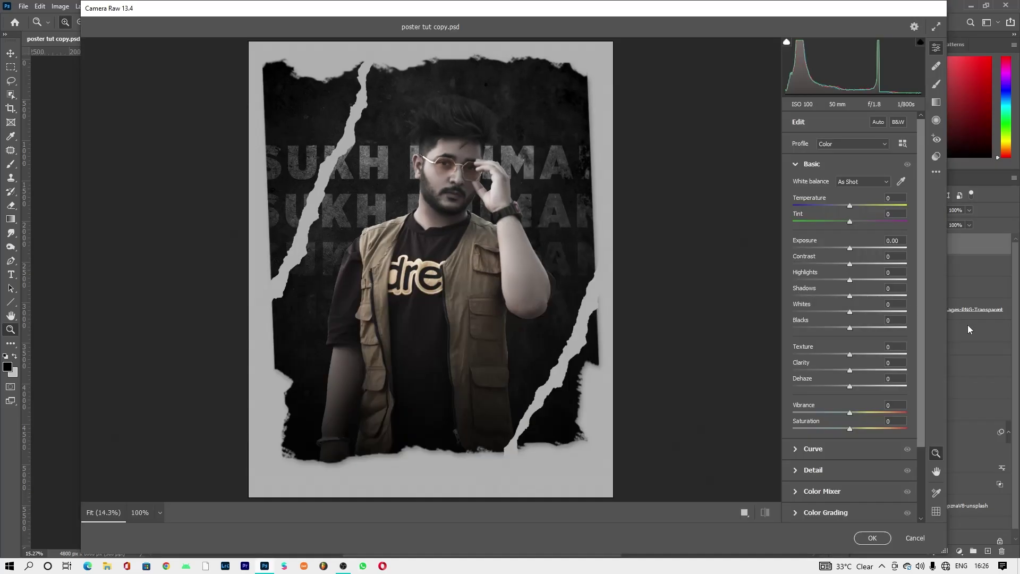
pyautogui.scroll(-1, 856, 329)
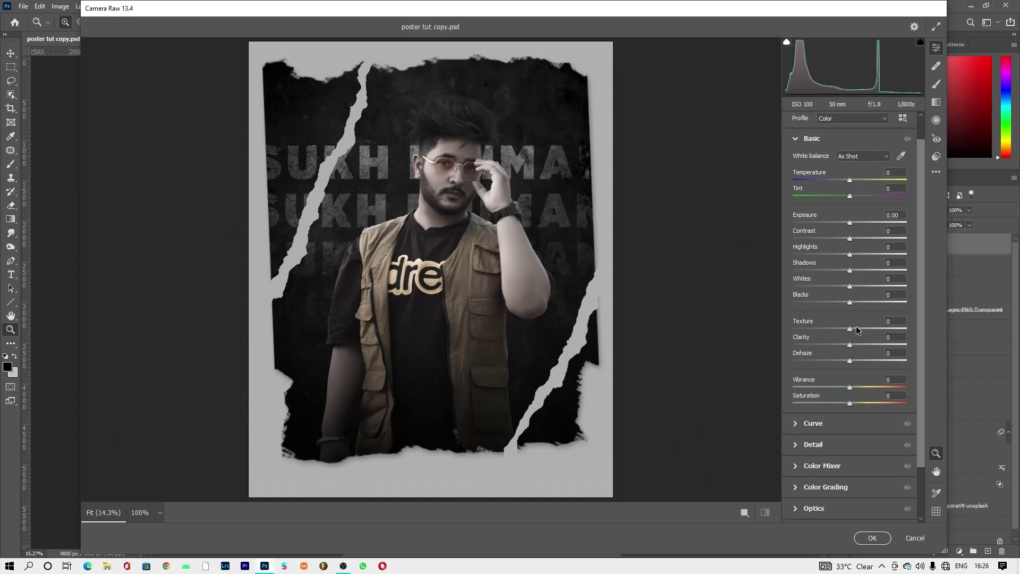
pyautogui.scroll(-1, 856, 332)
pyautogui.scroll(-2, 853, 372)
# Step: Grade shadows to hue 215, saturation 42, luminance -50, highlights luminance +50, and tint midtones
pyautogui.click(844, 431)
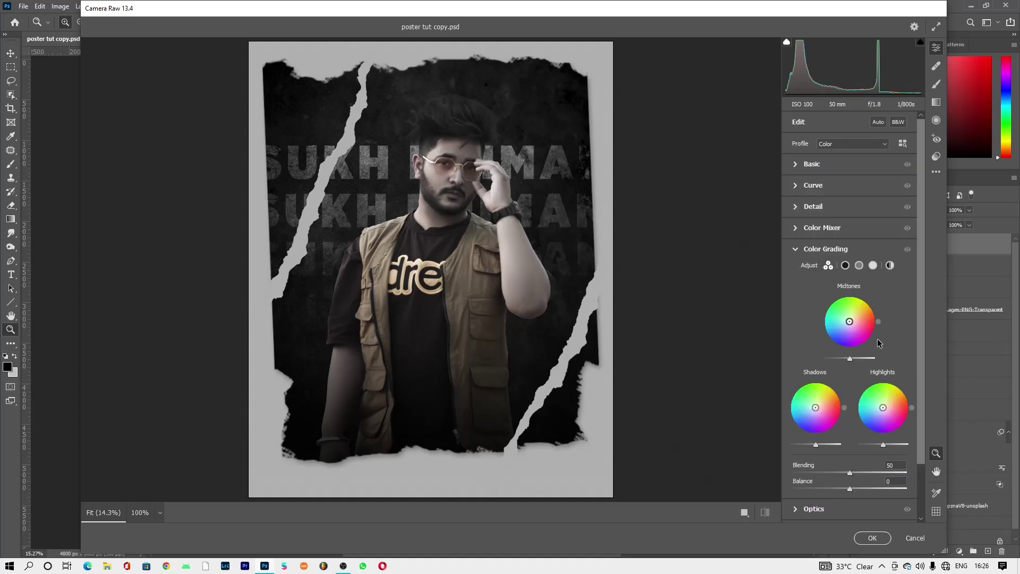
pyautogui.click(845, 265)
pyautogui.moveTo(793, 428)
pyautogui.mouseDown()
pyautogui.moveTo(841, 429)
pyautogui.moveTo(837, 413)
pyautogui.moveTo(887, 413)
pyautogui.moveTo(854, 413)
pyautogui.moveTo(865, 418)
pyautogui.mouseUp()
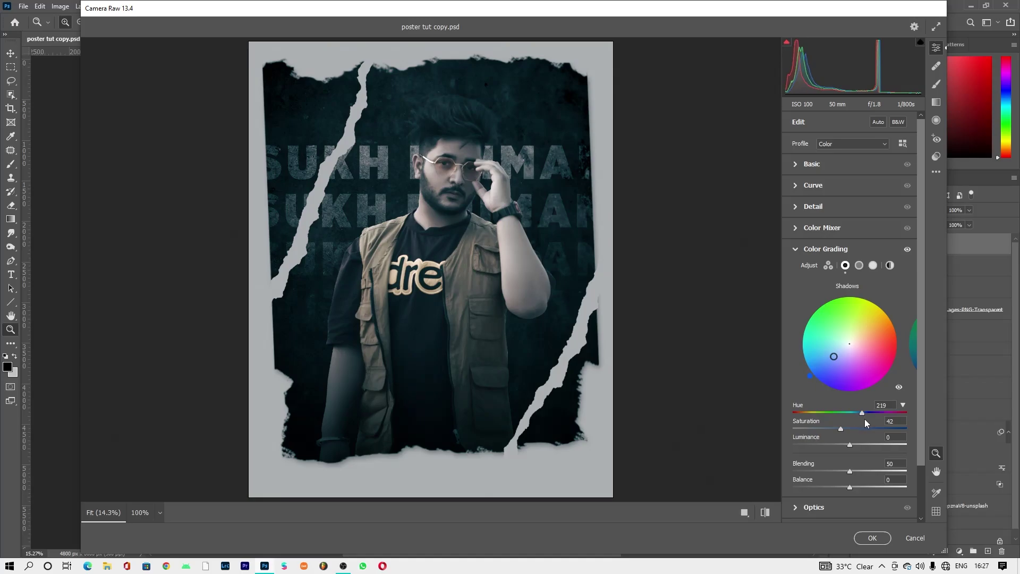
pyautogui.moveTo(865, 419); pyautogui.dragTo(824, 438)
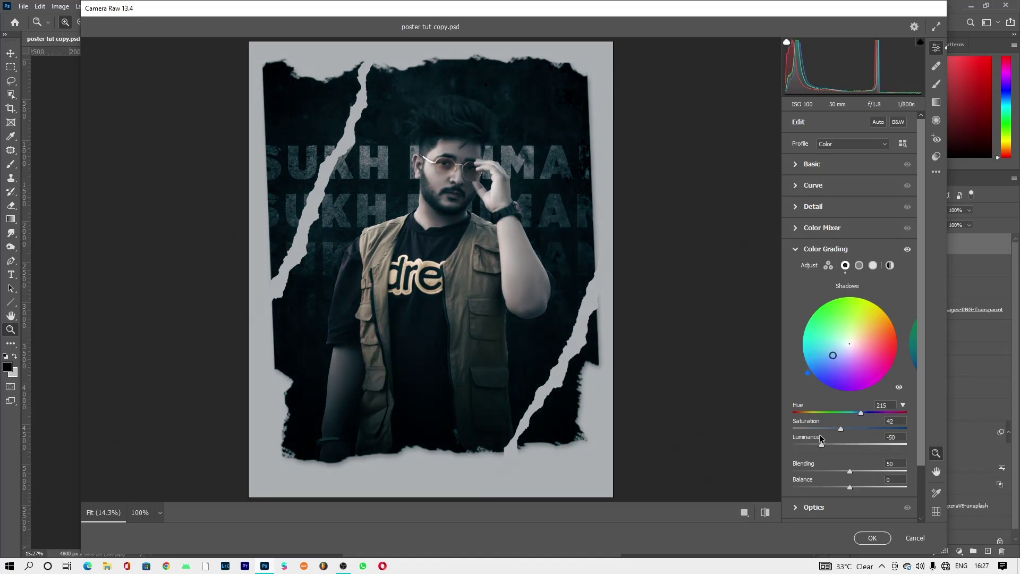
pyautogui.click(872, 265)
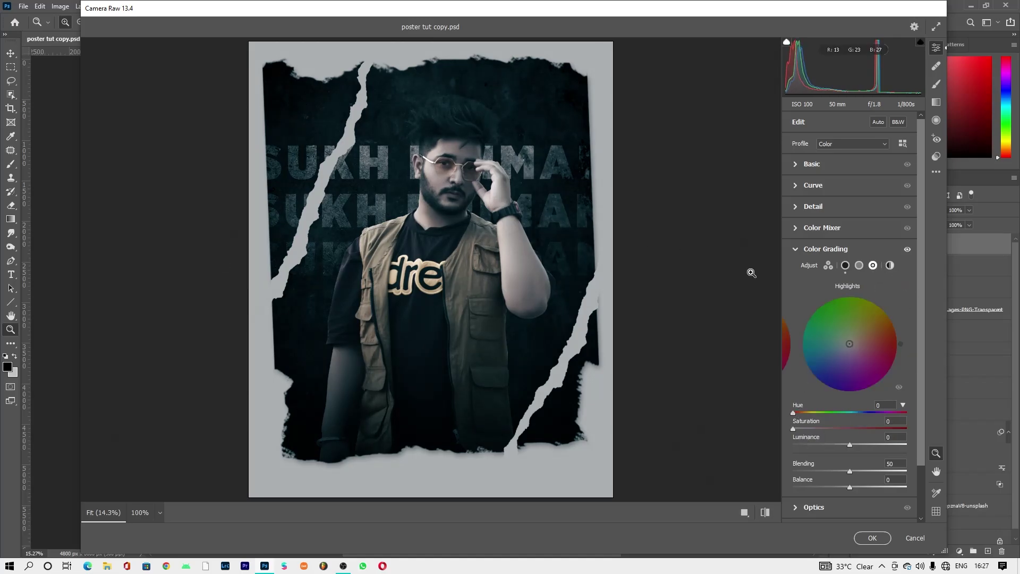
pyautogui.moveTo(853, 445); pyautogui.dragTo(871, 447)
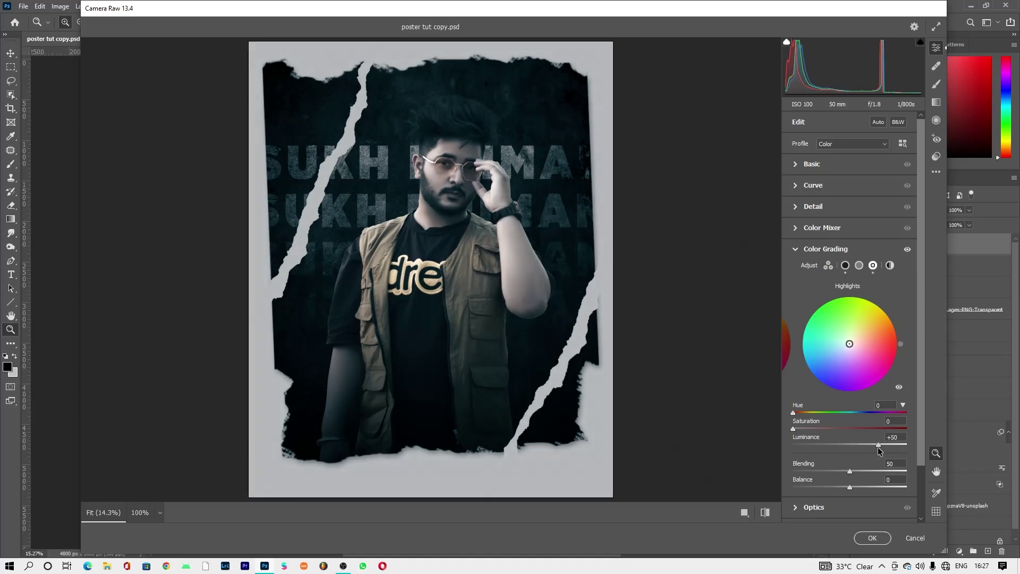
pyautogui.click(859, 265)
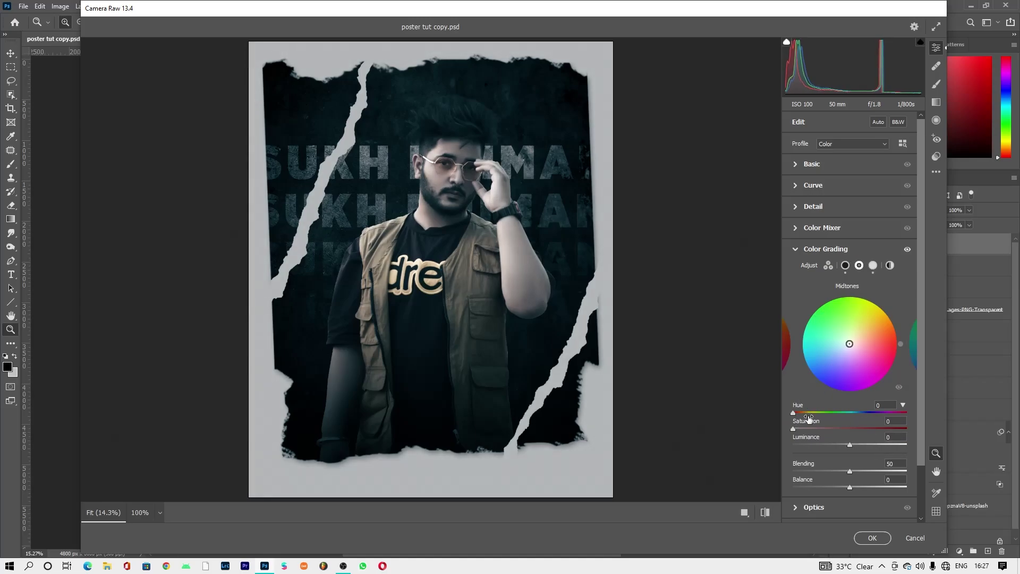
pyautogui.moveTo(792, 428)
pyautogui.mouseDown()
pyautogui.moveTo(816, 426)
pyautogui.moveTo(808, 411)
pyautogui.moveTo(801, 428)
pyautogui.moveTo(862, 448)
pyautogui.mouseUp()
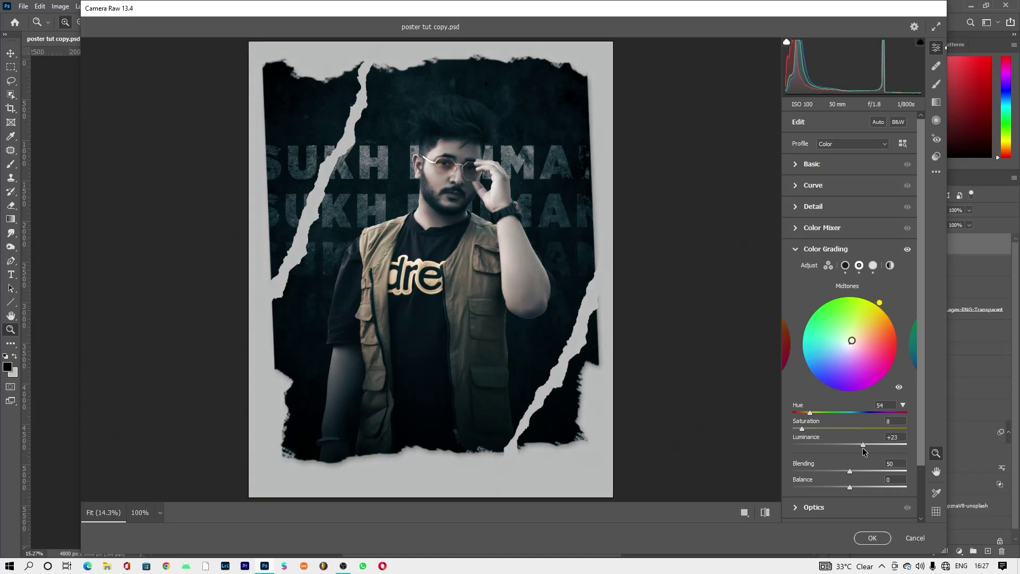
# Step: Set tone curve Lights +5 and Shadows -5, then apply the Camera Raw grade
pyautogui.click(834, 193)
pyautogui.click(815, 203)
pyautogui.moveTo(885, 245); pyautogui.dragTo(878, 242)
pyautogui.moveTo(811, 310); pyautogui.dragTo(811, 316)
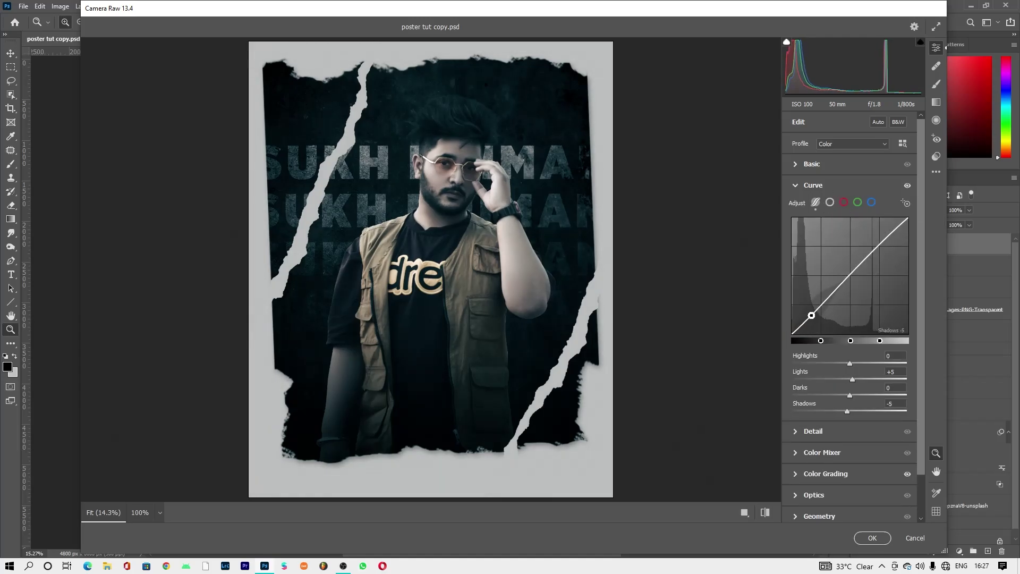
pyautogui.click(872, 538)
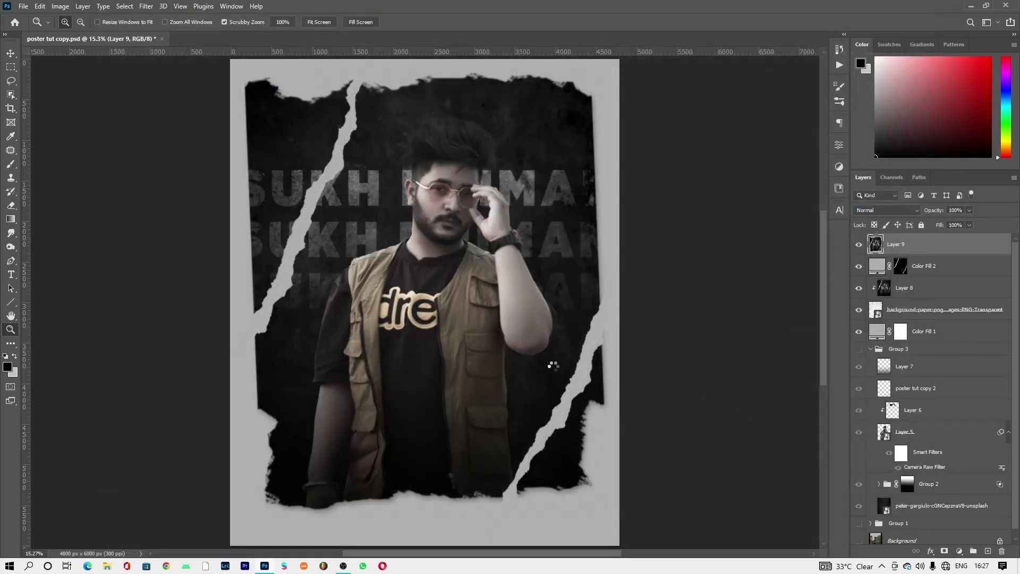